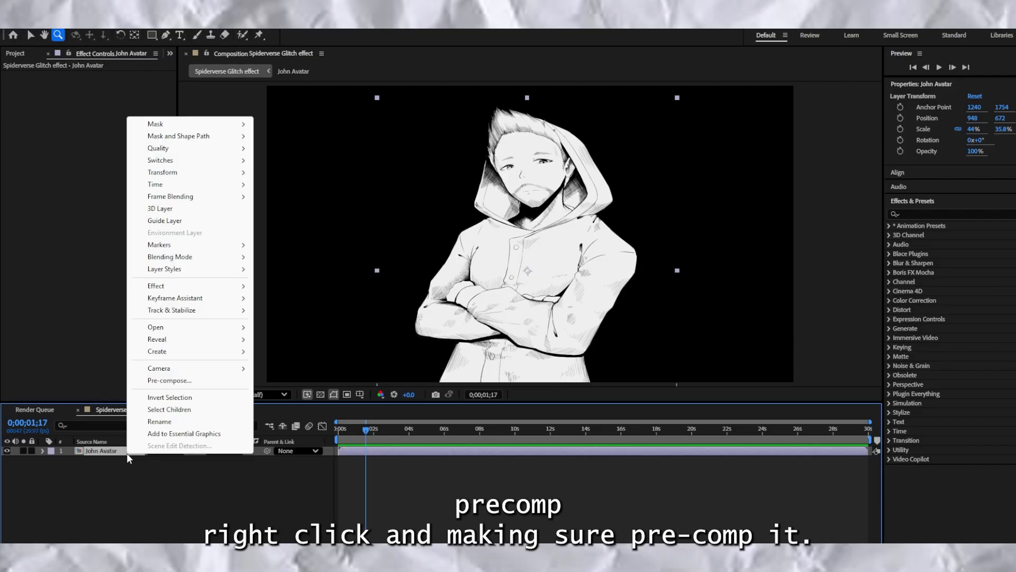
Duplicate the pre-composed avatar layer and lock the lower copy.
left_click(106, 490)
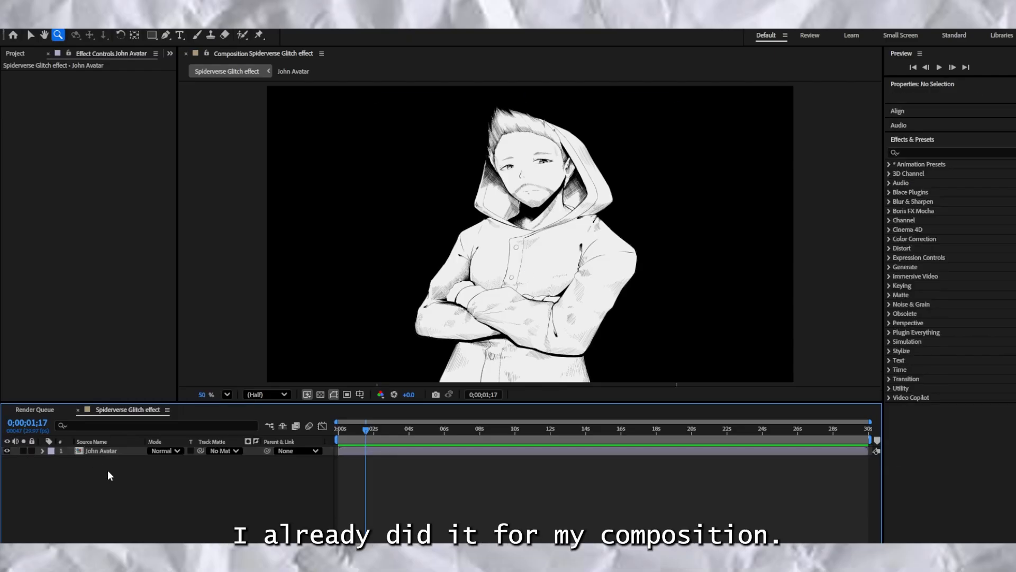
left_click(129, 451)
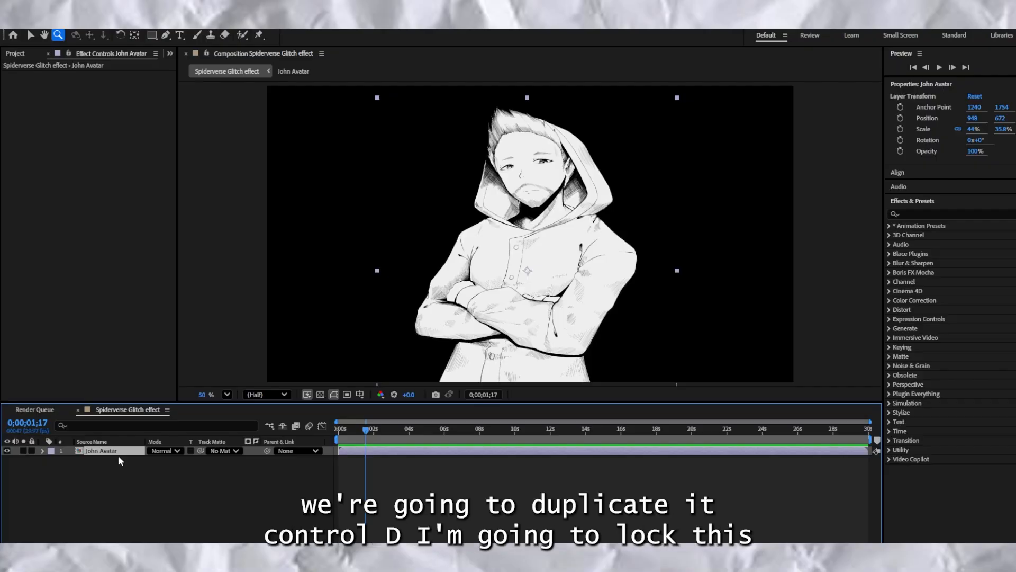
key("ctrl+d")
left_click(32, 460)
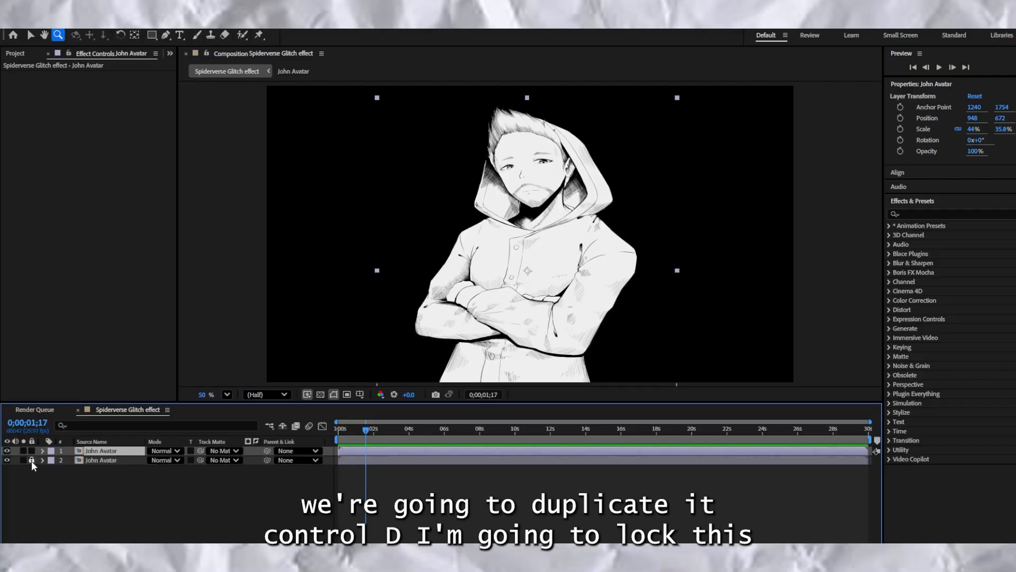
Rename the upper avatar layer by appending 2 to its name in the Spiderverse Glitch effect composition.
double_click(100, 450)
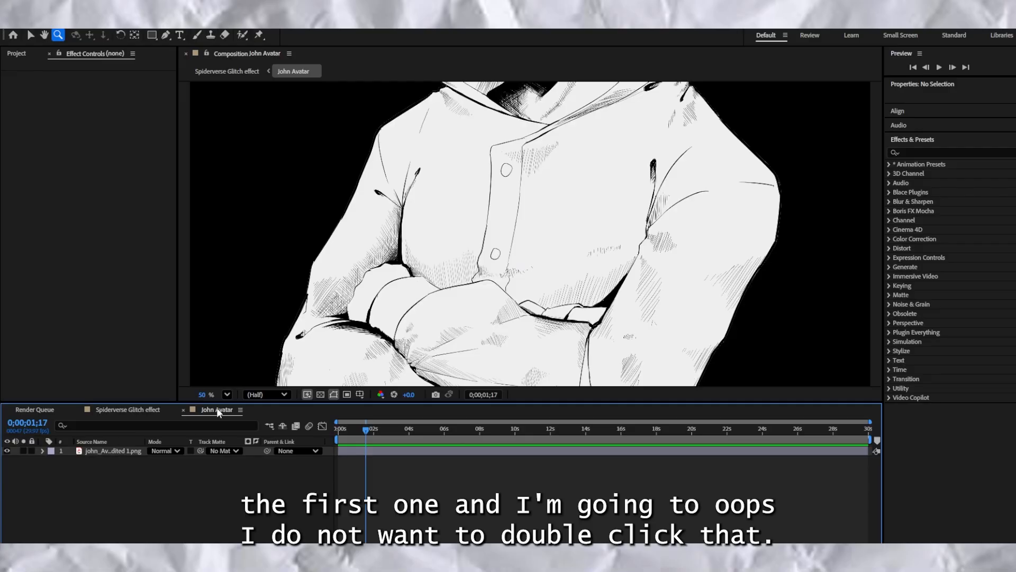
left_click(183, 410)
key("Return")
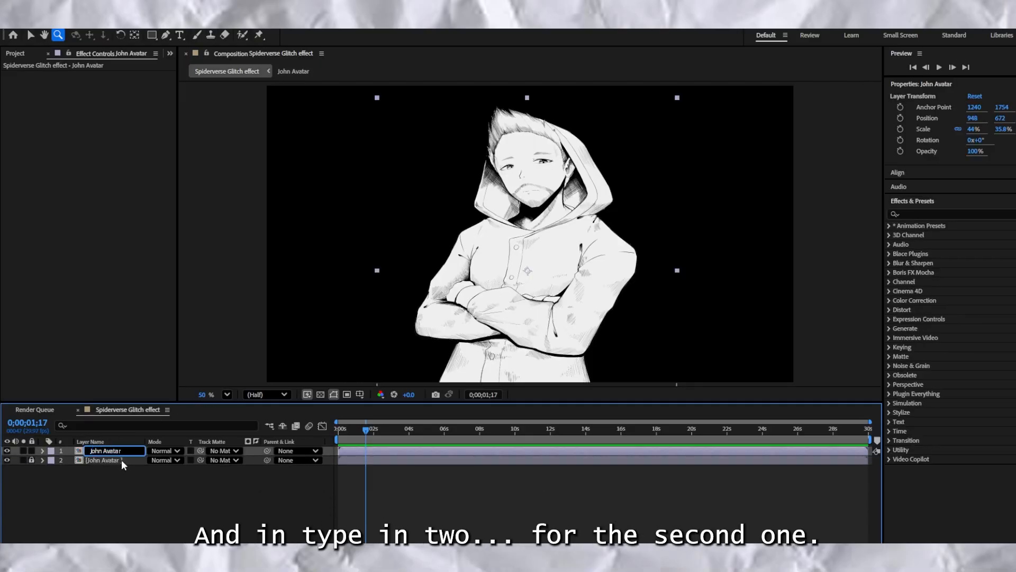
key("Right")
type("1")
key("Return")
Find the 4-Color Gradient effect and apply it to the upper avatar layer.
left_click(946, 213)
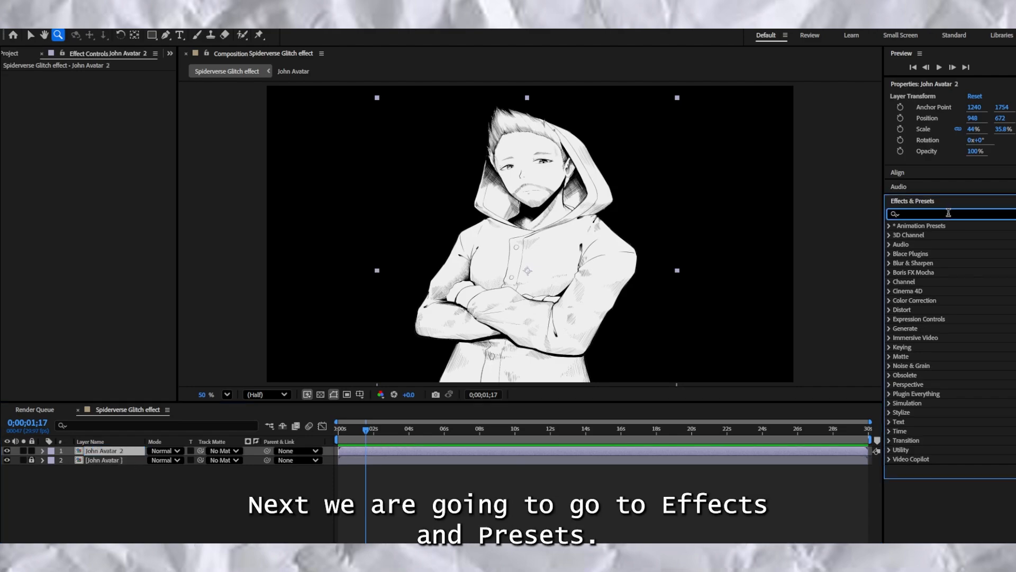
type("4")
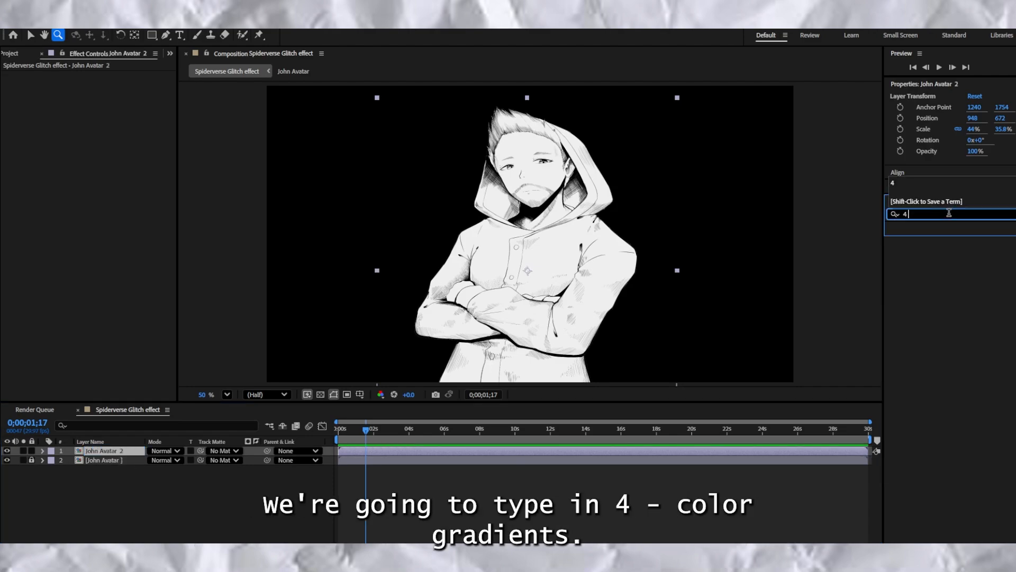
left_click_drag(940, 290, 121, 450)
left_click(121, 449)
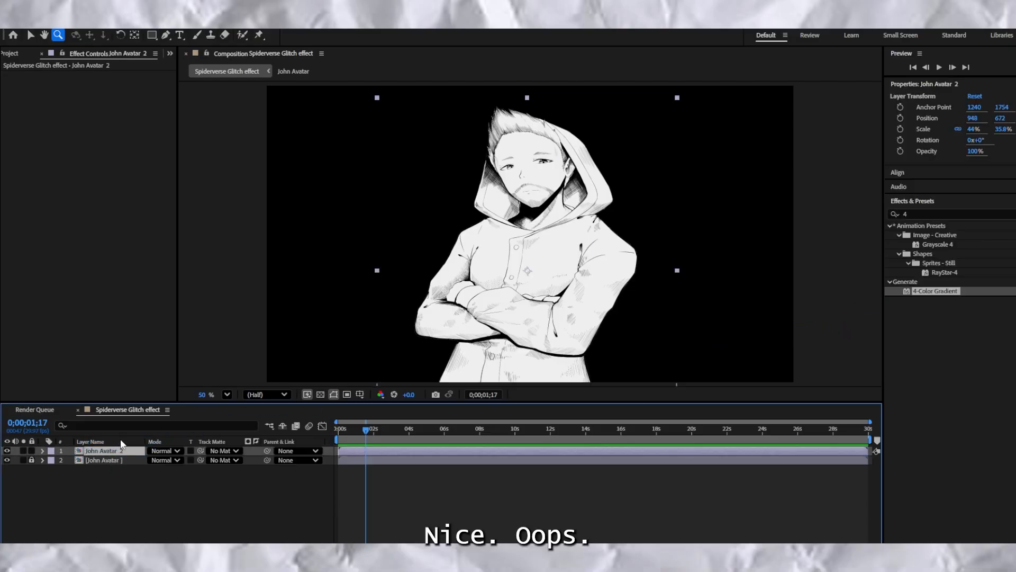
left_click_drag(946, 294, 497, 331)
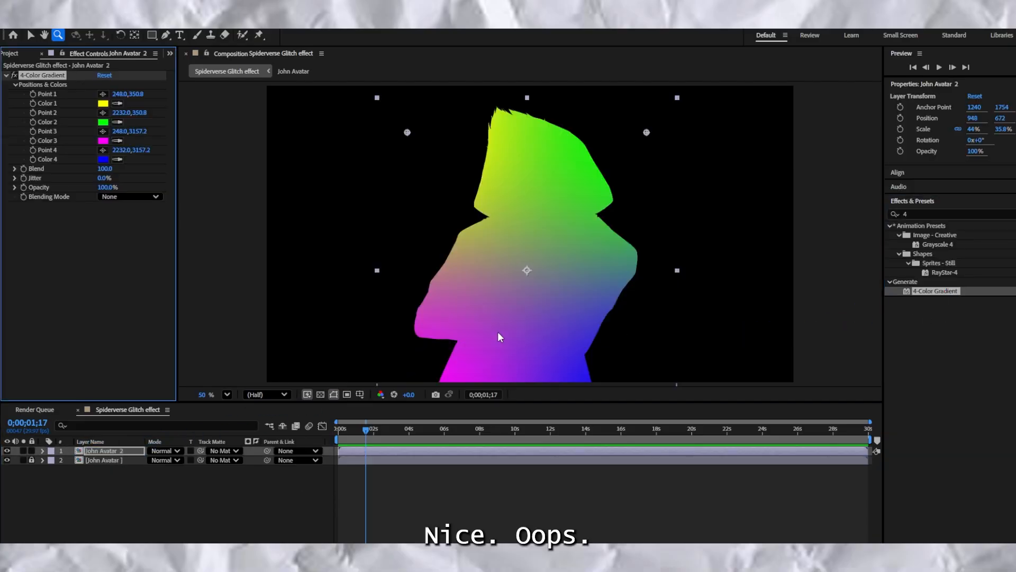
Set the 4-Color Gradient's blending mode to Color Burn.
key("v")
left_click(115, 197)
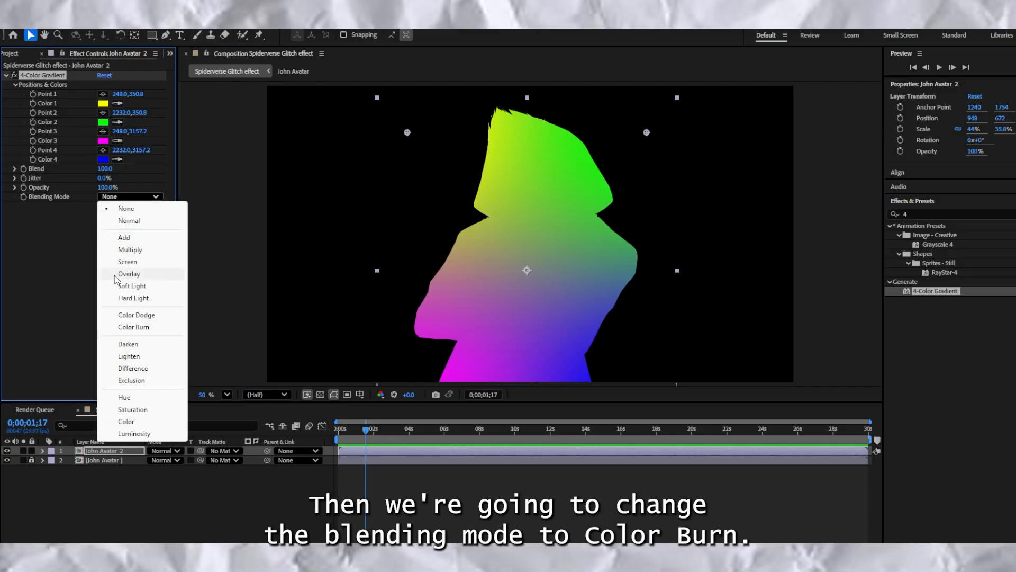
left_click(133, 326)
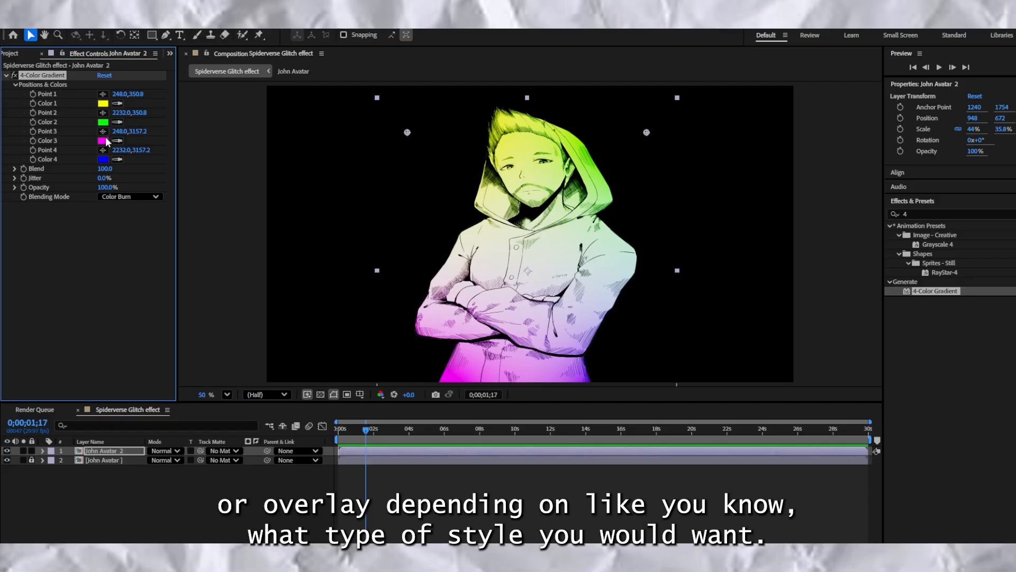
Trim the gradient avatar layer to a short clip running from 0;00;00;22 to 0;00;01;16.
left_click(360, 435)
left_click_drag(359, 434, 364, 434)
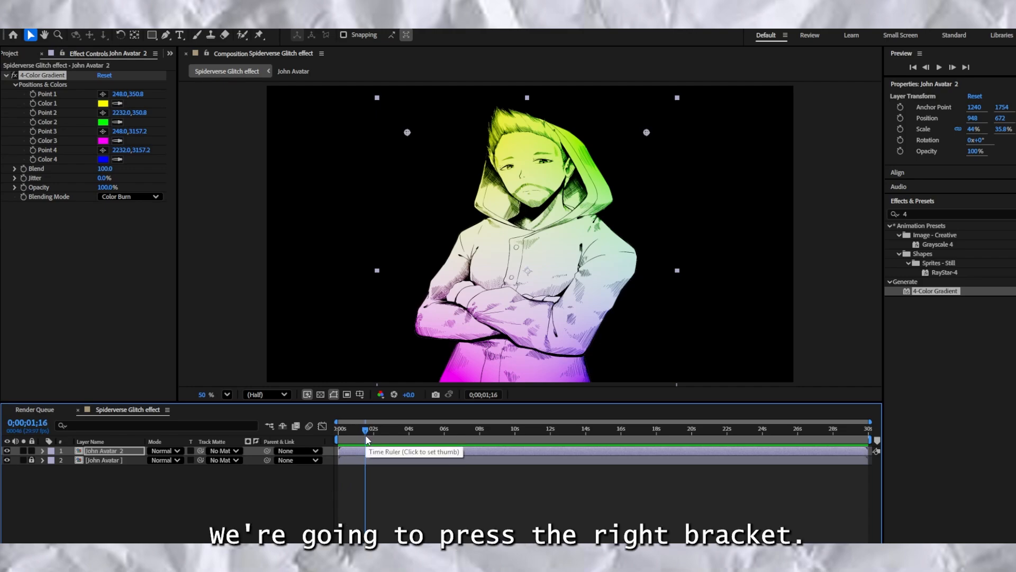
key("bracketright")
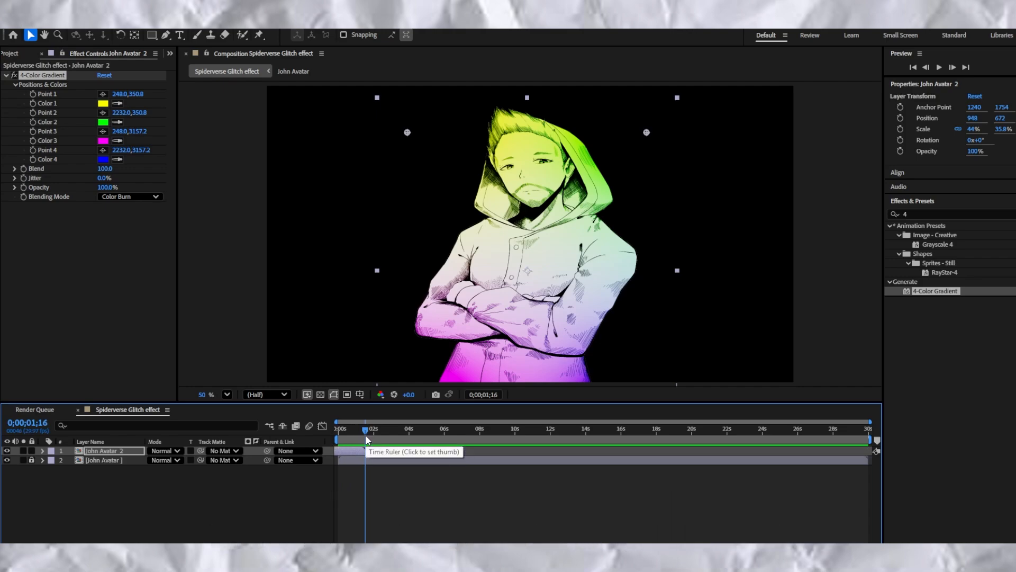
left_click_drag(365, 435, 354, 434)
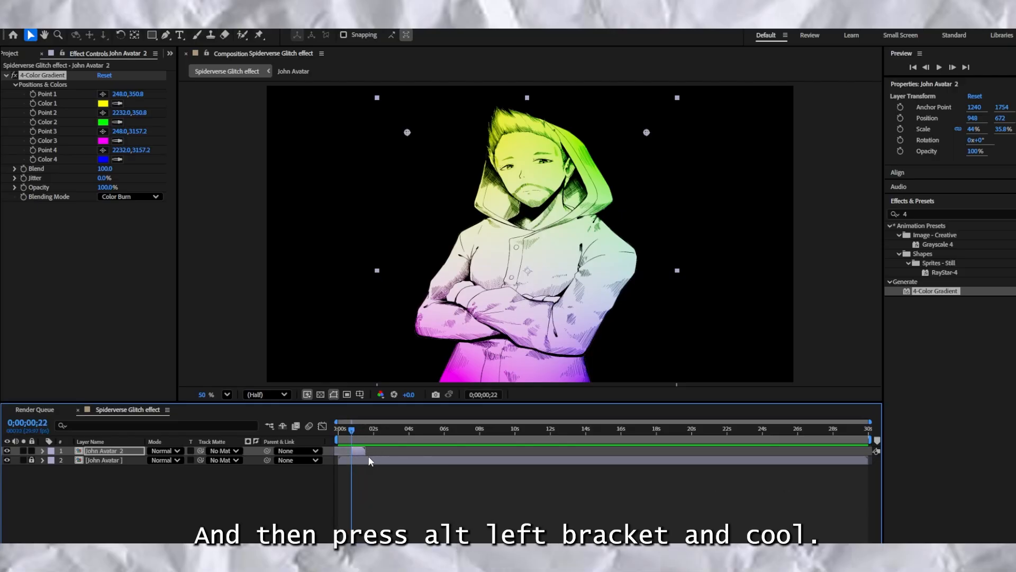
Draw a closed four-point Pen mask around the character's eyes on the gradient layer.
left_click(360, 451)
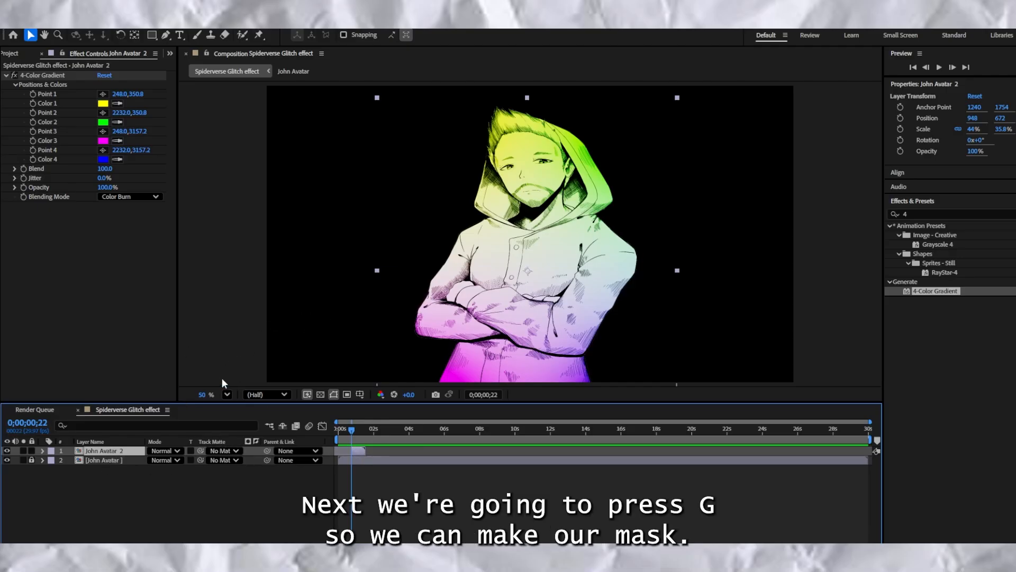
key("g")
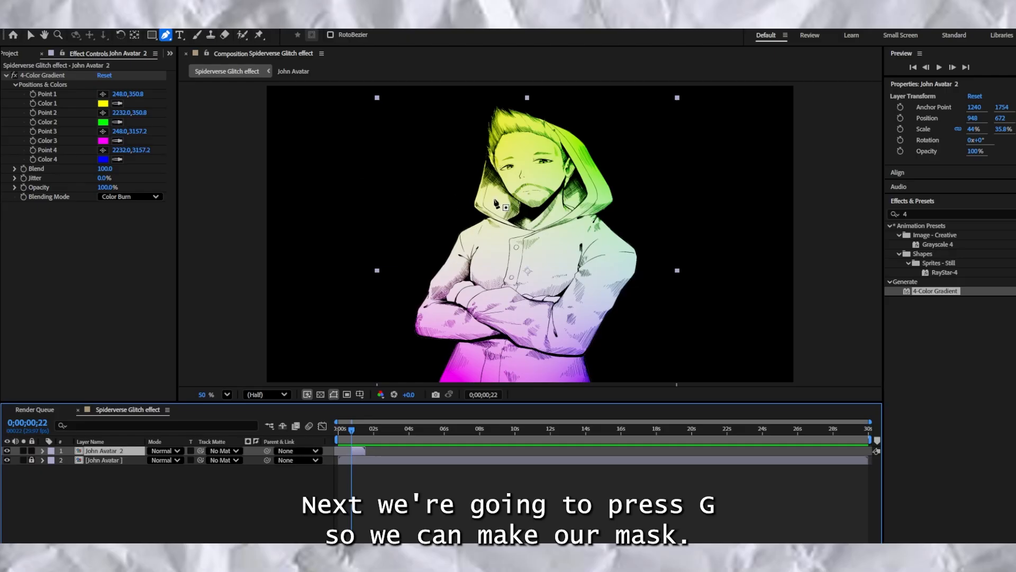
left_click(496, 173)
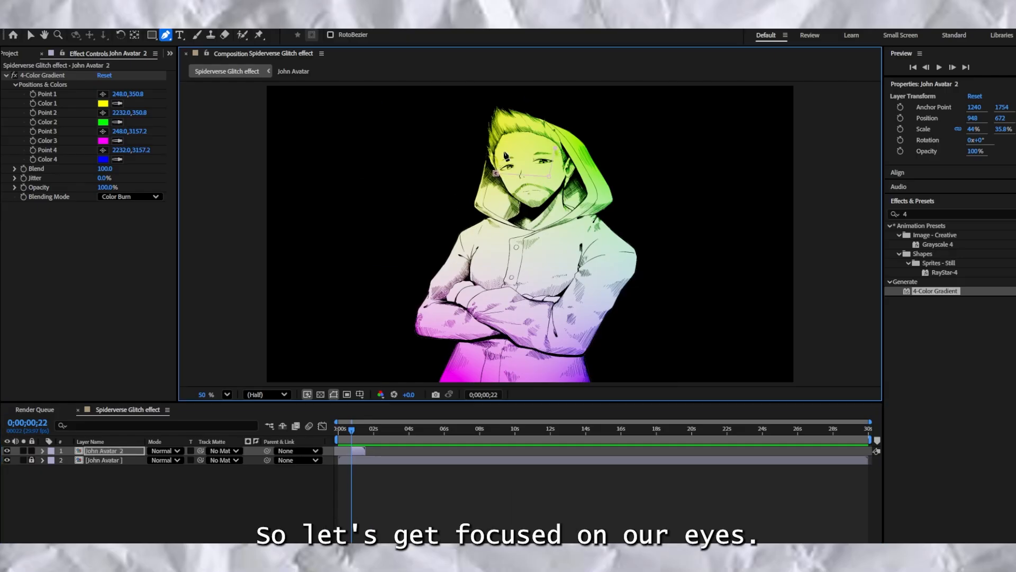
left_click(495, 152)
left_click(496, 173)
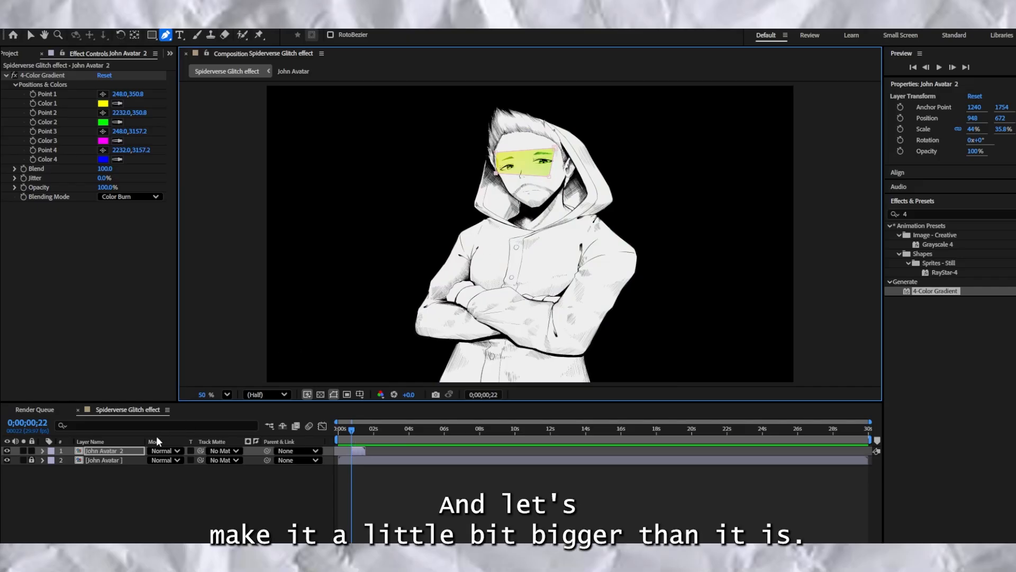
Enlarge the masked eye layer to a scale of 61, 49.6% and shift its position to 948, 805 over the eyes.
key("s")
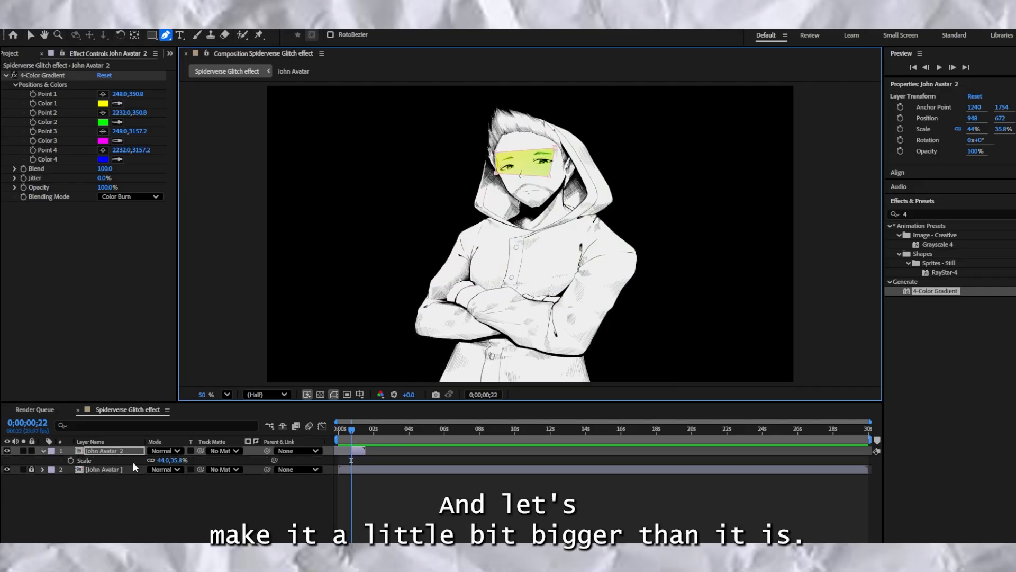
left_click_drag(164, 464, 258, 445)
key("p")
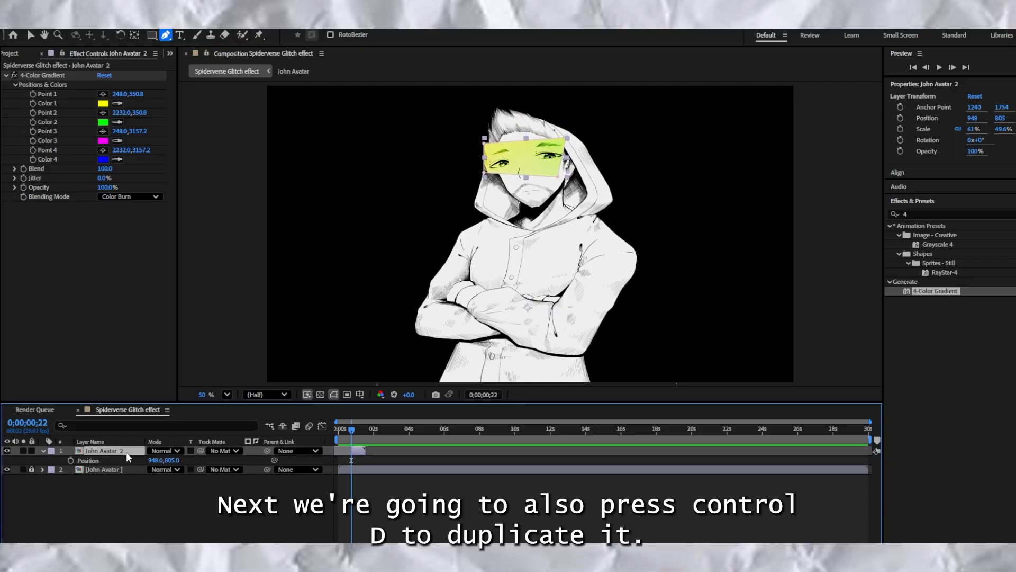
Duplicate the masked eye layer and slide the copy along the timeline so it starts near the end of the original clip.
key("ctrl+d")
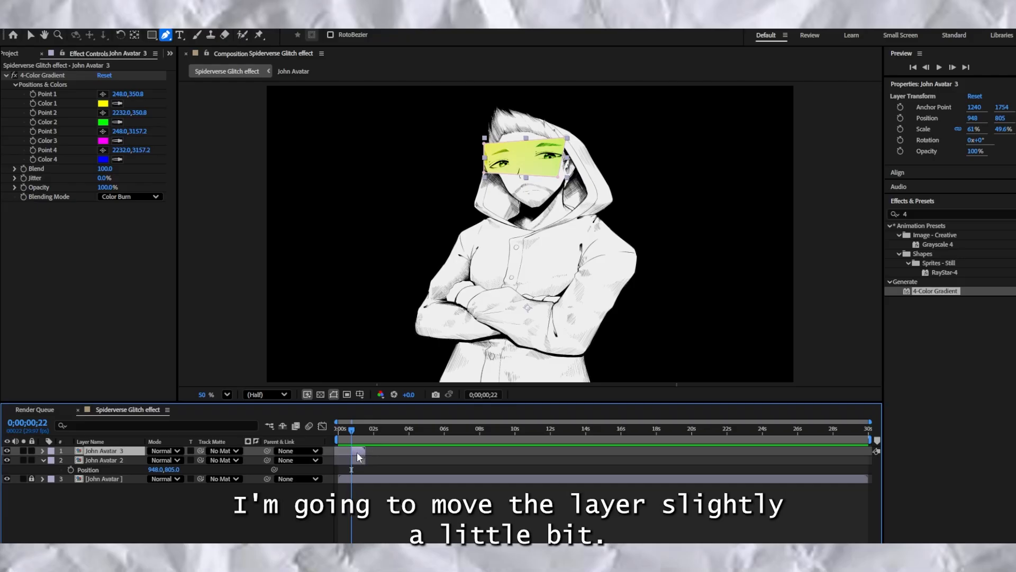
mouse_move(358, 451)
left_mouse_down()
mouse_move(369, 457)
mouse_move(369, 434)
left_mouse_up()
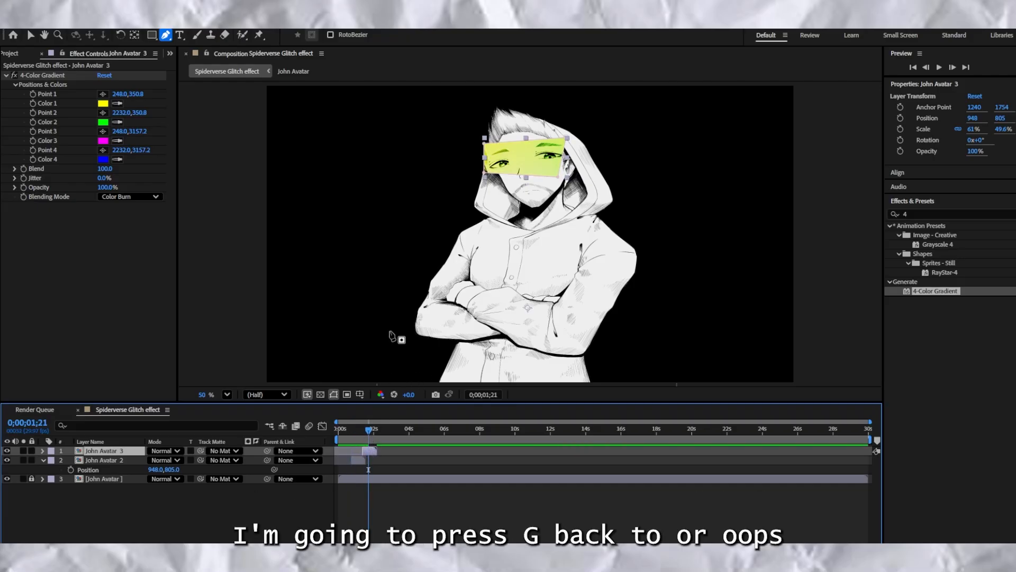
Move the duplicate layer's mask path down from the eyes to cover the mouth and beard.
key("g")
key("g")
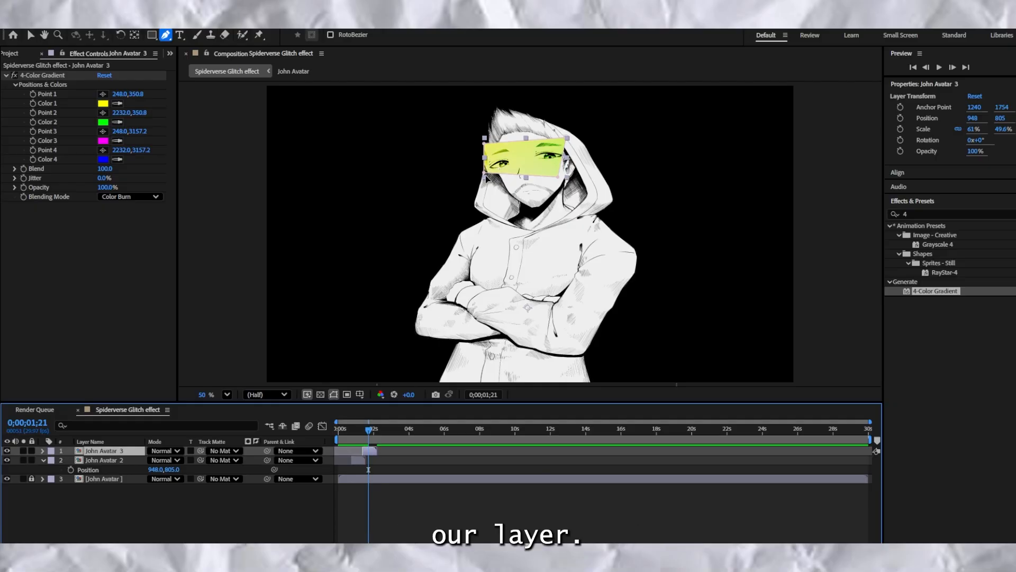
key("m")
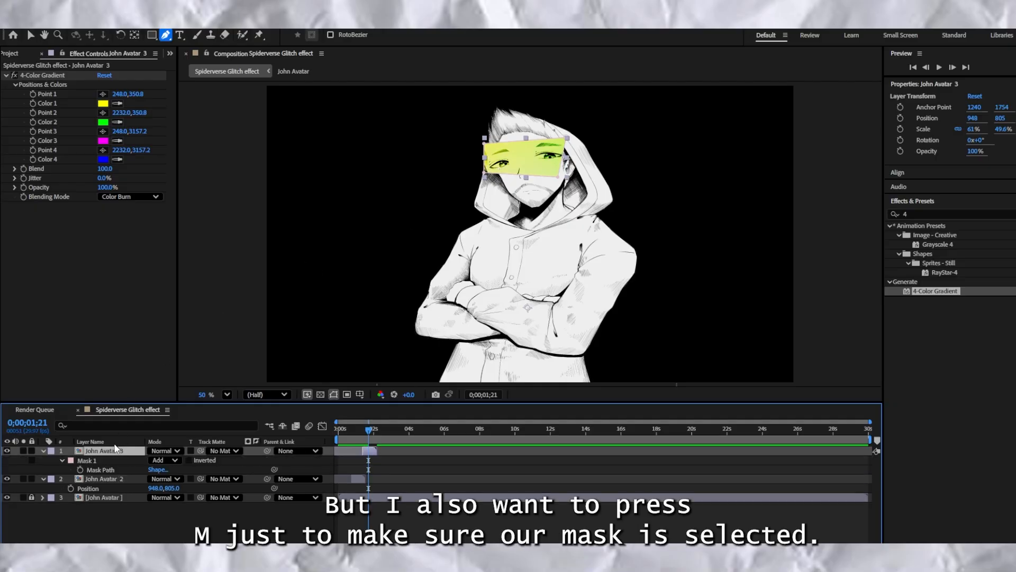
left_click(122, 469)
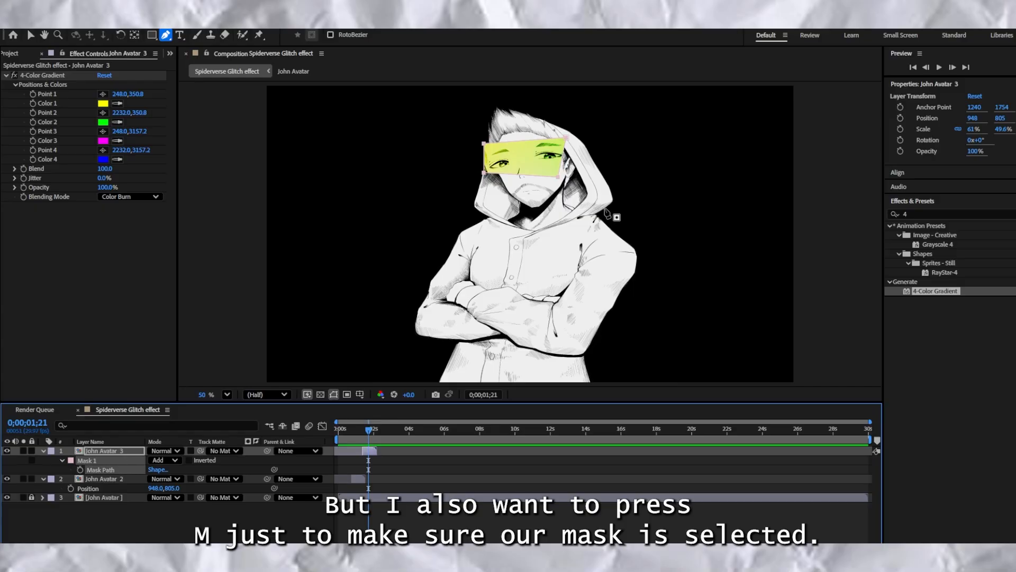
left_click_drag(559, 182, 565, 221)
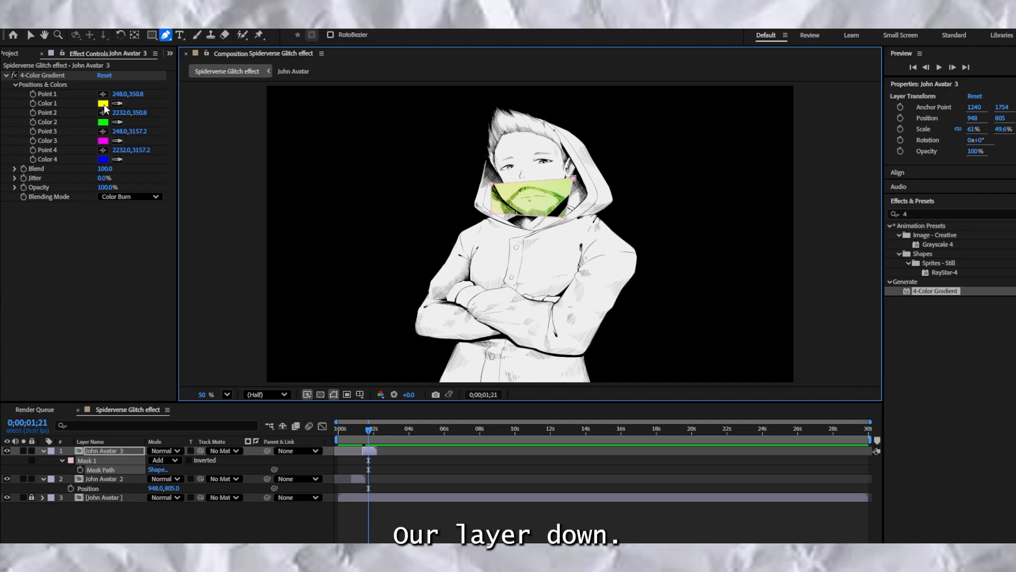
Change Color 1 of the duplicate layer's gradient to bright green.
left_click(103, 103)
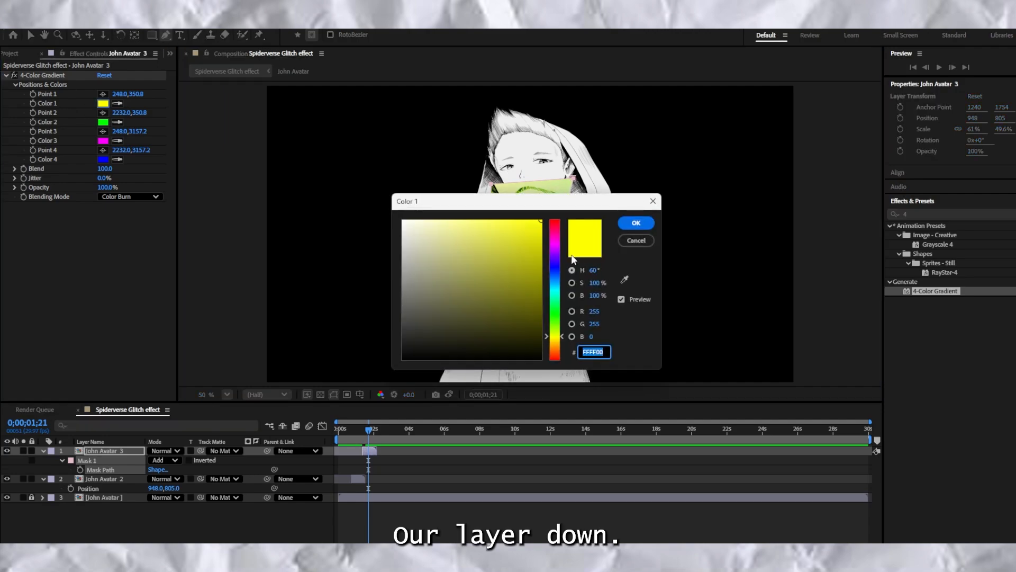
left_click(555, 313)
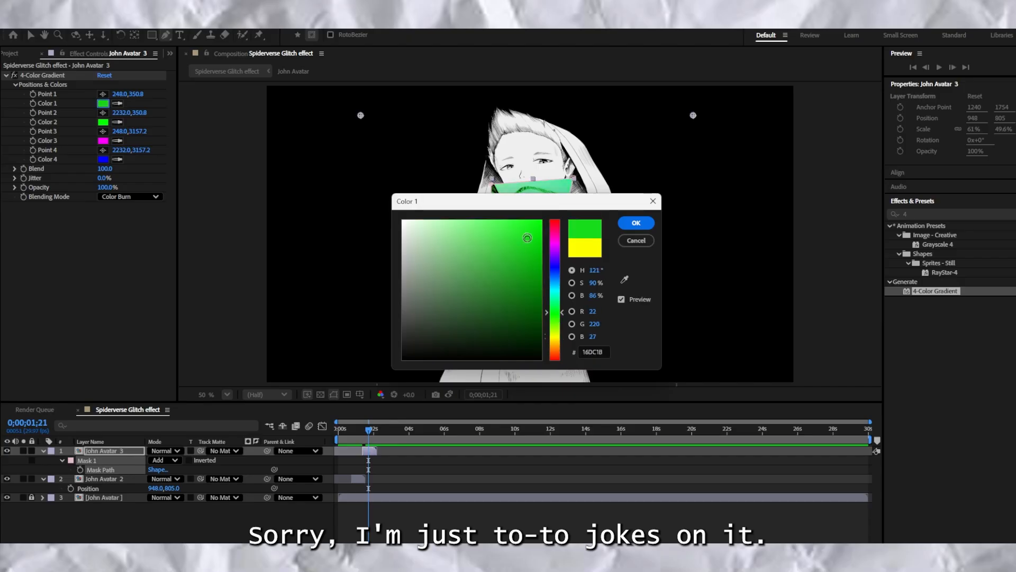
left_click(536, 223)
left_click(635, 224)
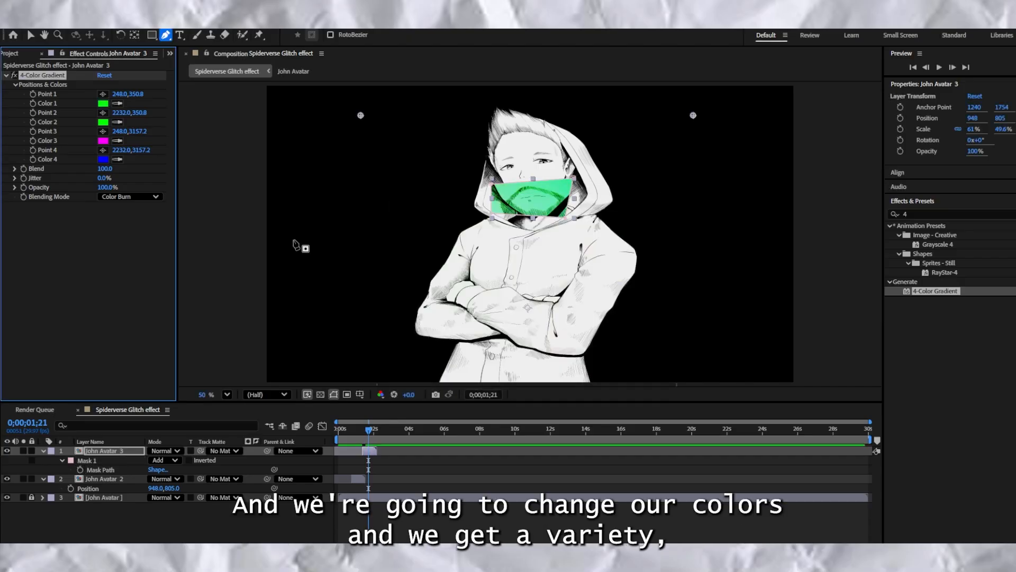
Change Color 2 of the duplicate layer's gradient to orange-red D23B00.
left_click(103, 123)
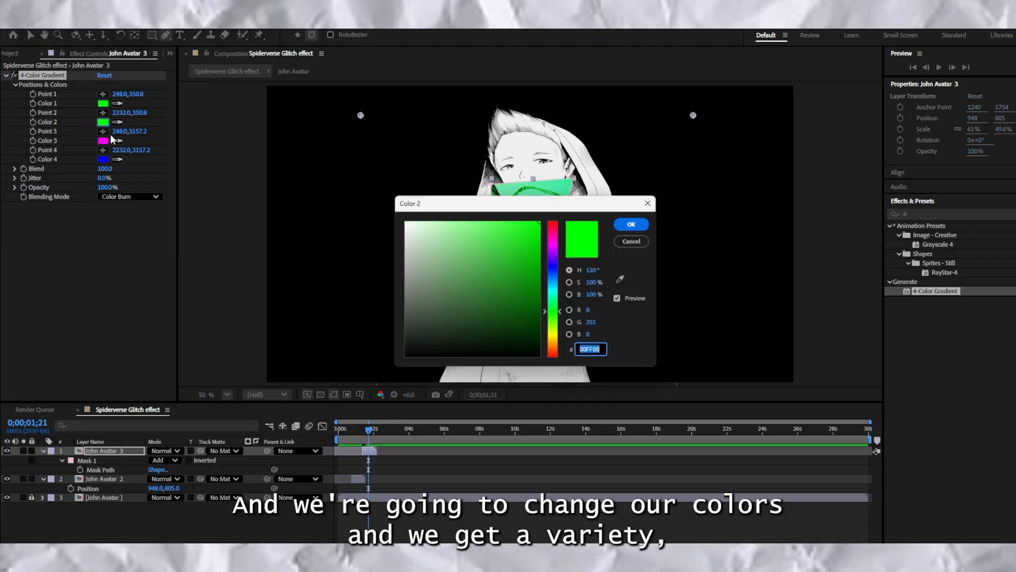
left_click(556, 351)
left_click_drag(534, 347, 542, 244)
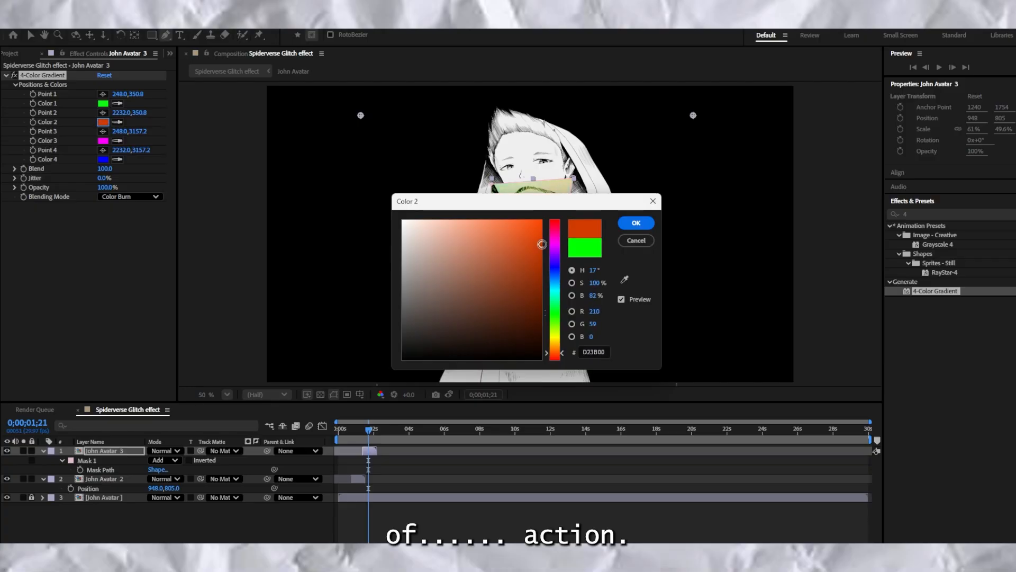
left_click(636, 223)
Change Color 4 of the duplicate layer's gradient to a pale lavender blue.
left_click(103, 159)
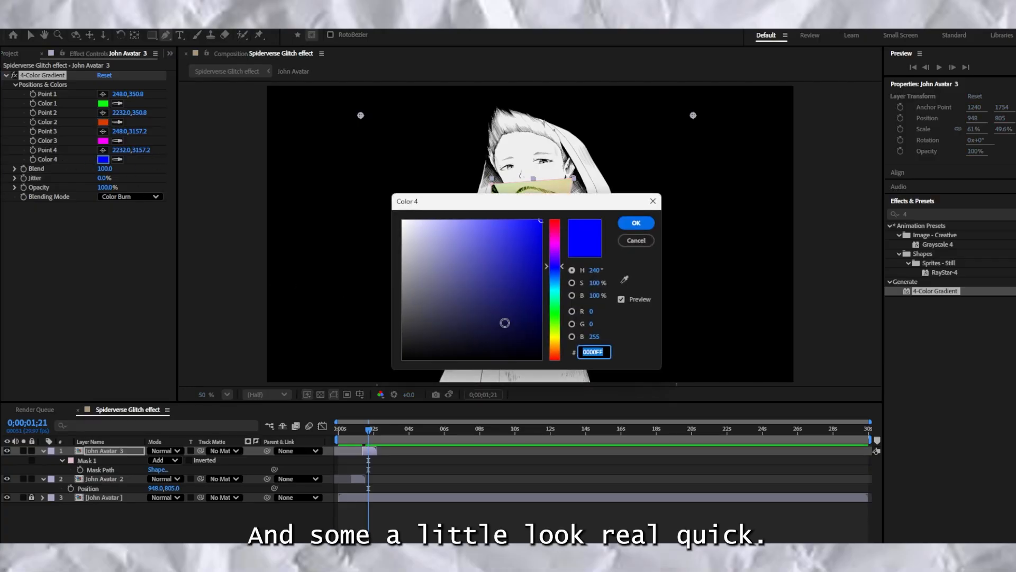
left_click_drag(504, 322, 444, 213)
left_click(636, 223)
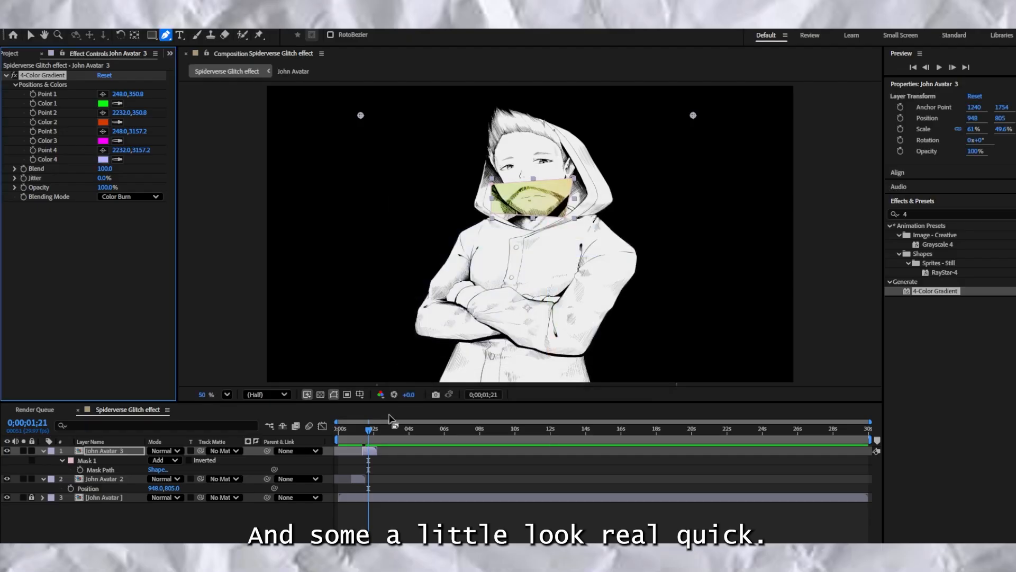
Preview the glitch animation from the start of the composition through both masked clips.
left_click(353, 431)
left_click_drag(354, 430, 336, 430)
key("space")
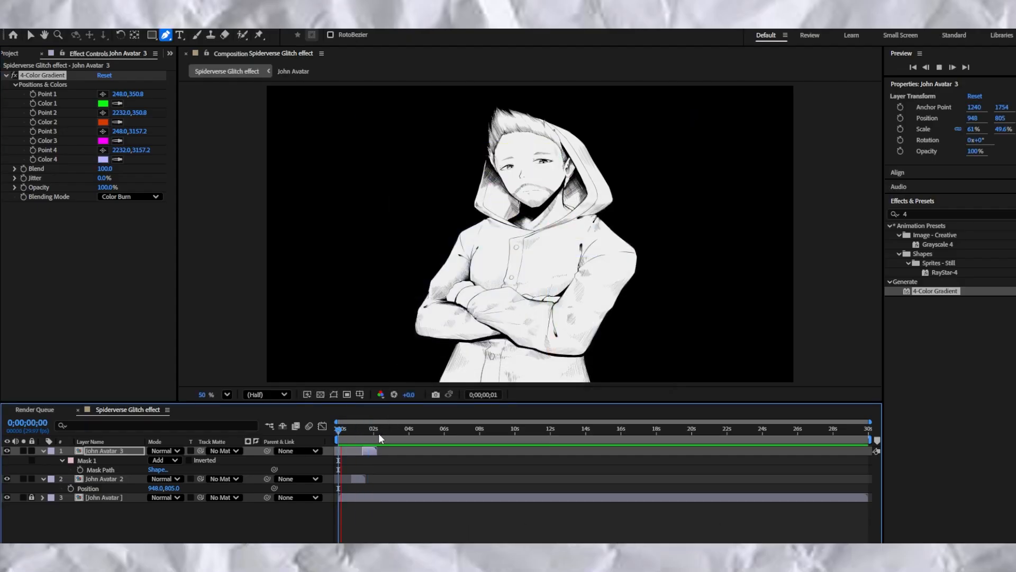
key("space")
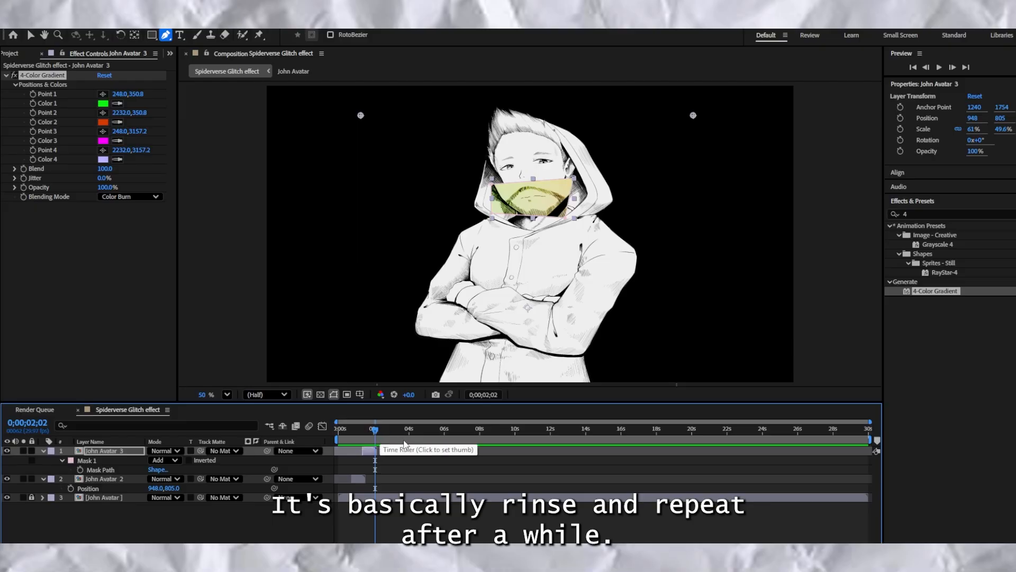
Duplicate the 4-Color Gradient effect on both masked avatar layers, the mouth clip and the eyes clip.
left_click(50, 75)
key("ctrl+d")
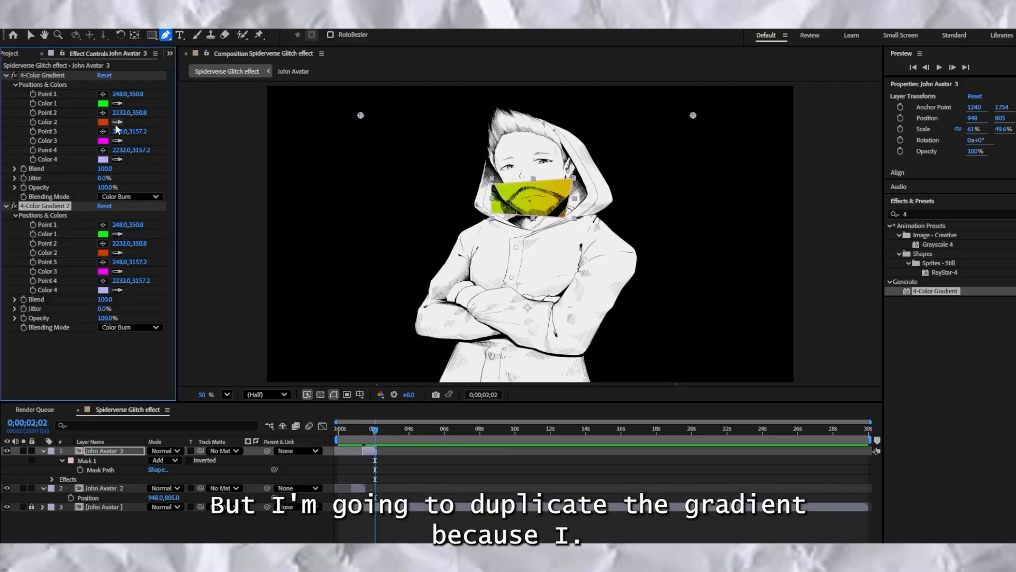
left_click(359, 428)
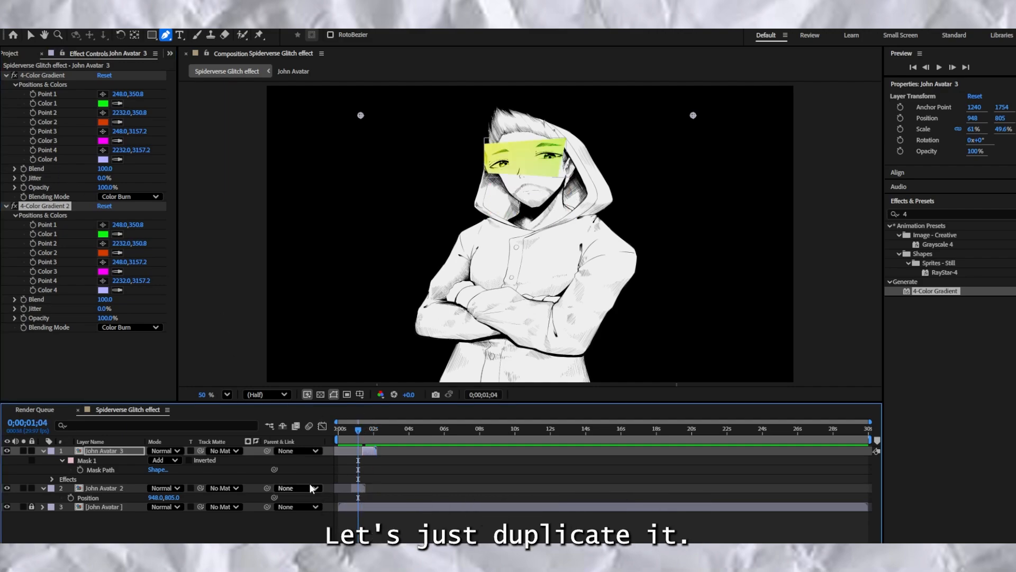
left_click(109, 488)
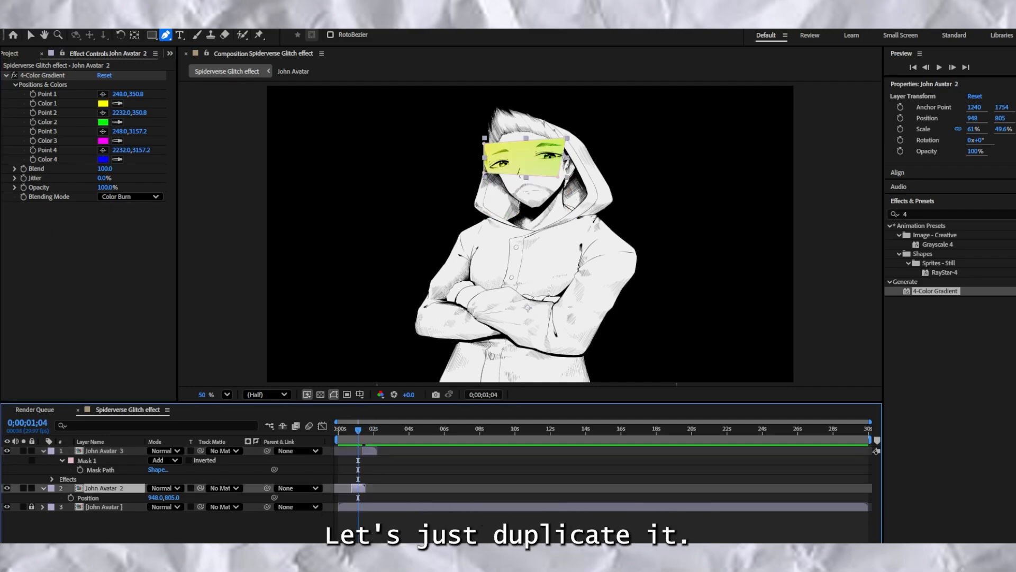
left_click(45, 75)
key("ctrl+d")
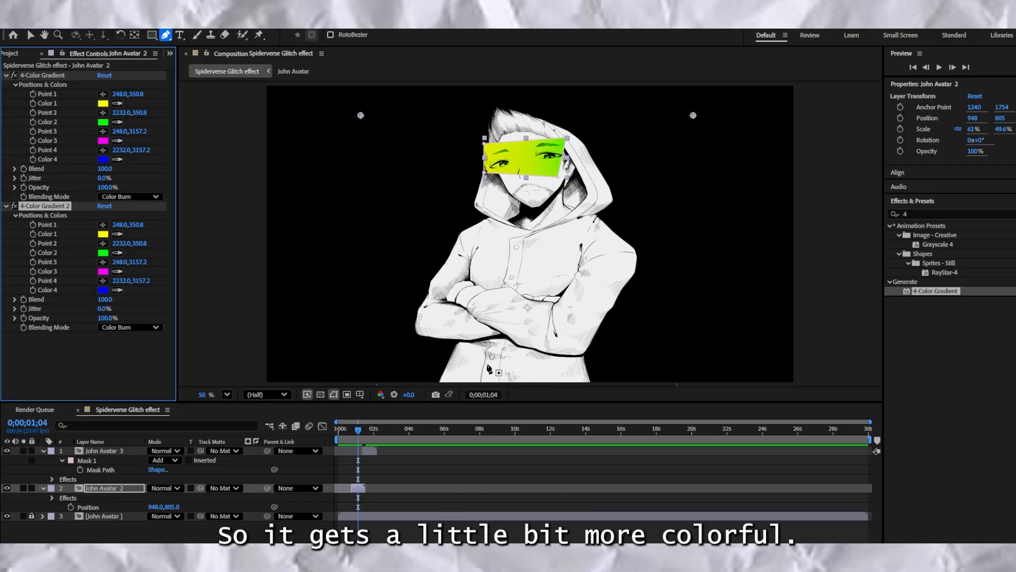
left_click_drag(354, 430, 375, 438)
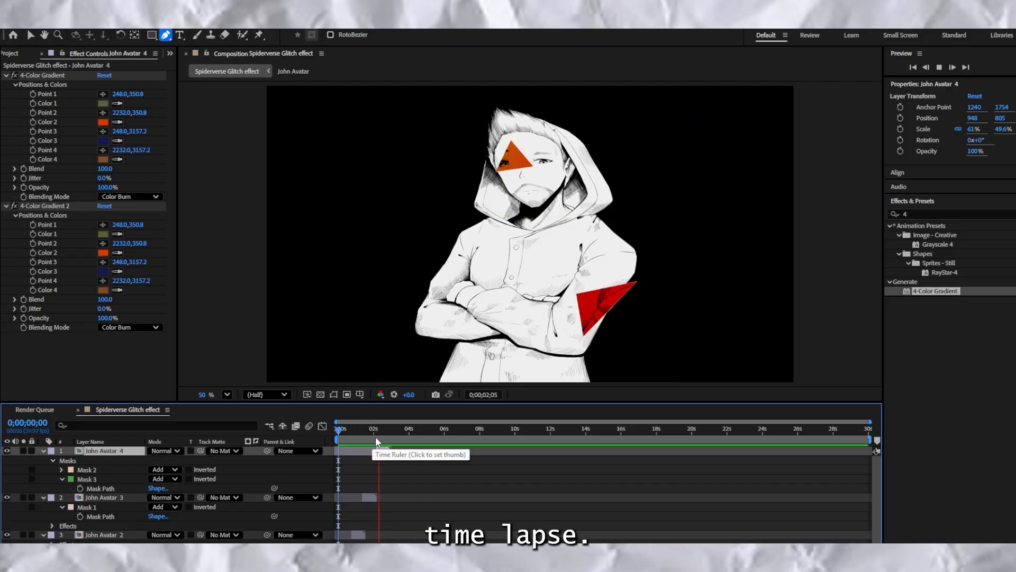
Duplicate the topmost avatar layer and shift the copy in time so it follows directly after the original clip.
left_click(383, 439)
key("ctrl+d")
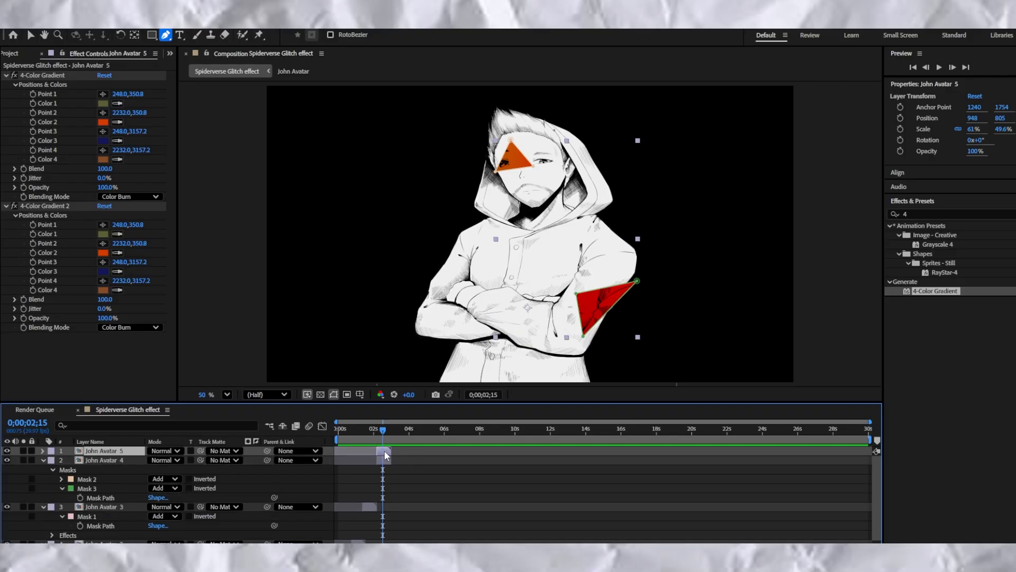
left_click_drag(385, 451, 399, 451)
left_click(398, 434)
Remove the new layer's second gradient and stretch its two masks across the folded arms and the eyes.
left_click(56, 205)
key("Delete")
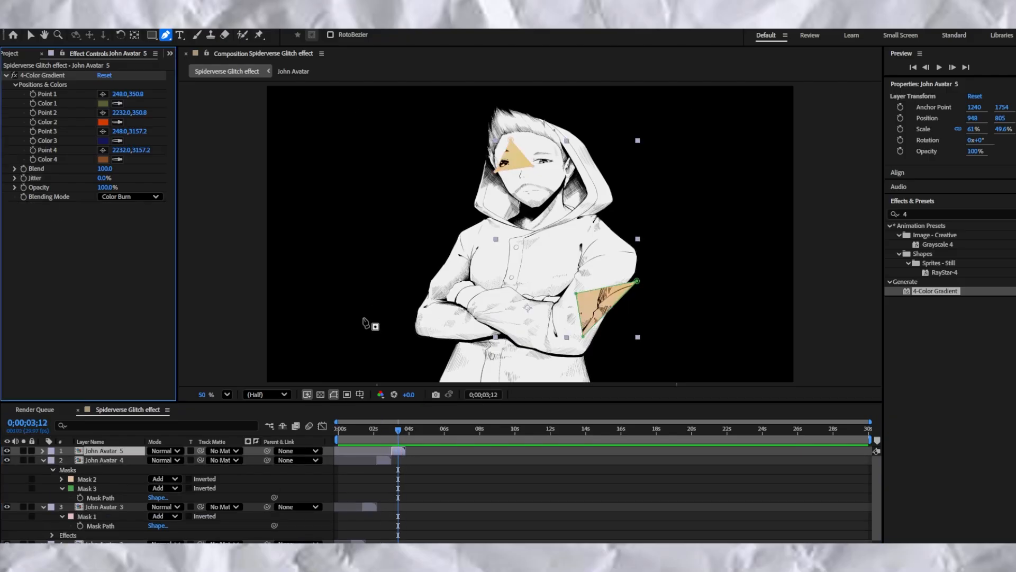
left_click_drag(576, 294, 387, 287)
left_click(30, 35)
left_click_drag(532, 167, 595, 155)
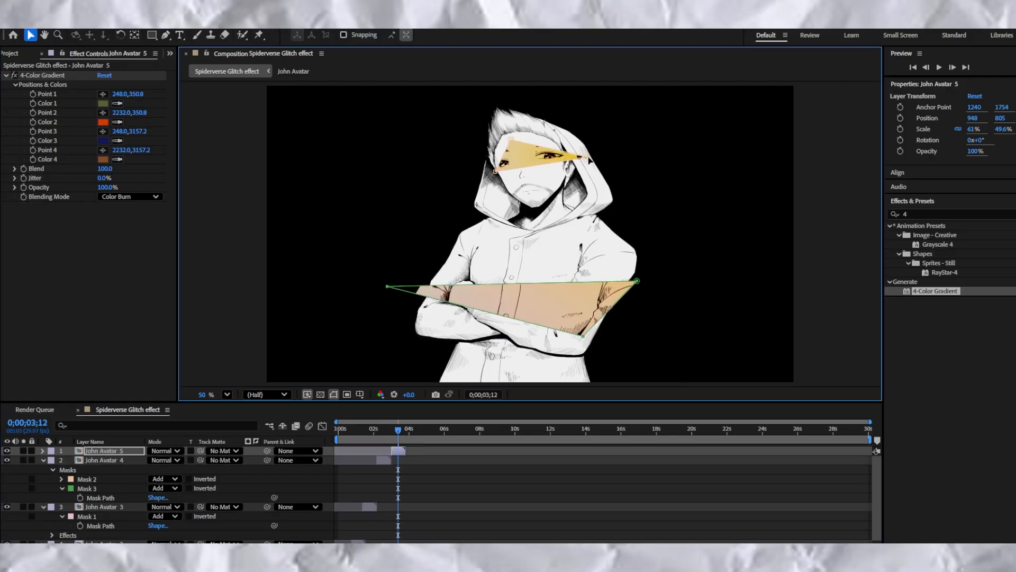
Change Color 1 of the new layer's gradient to a vivid violet-blue.
left_click(104, 103)
left_click(554, 262)
left_click(540, 221)
left_click(636, 223)
Change Color 2 of the same gradient to black and Color 4 to grey.
left_click(103, 122)
left_click(459, 360)
left_click(636, 223)
left_click(104, 159)
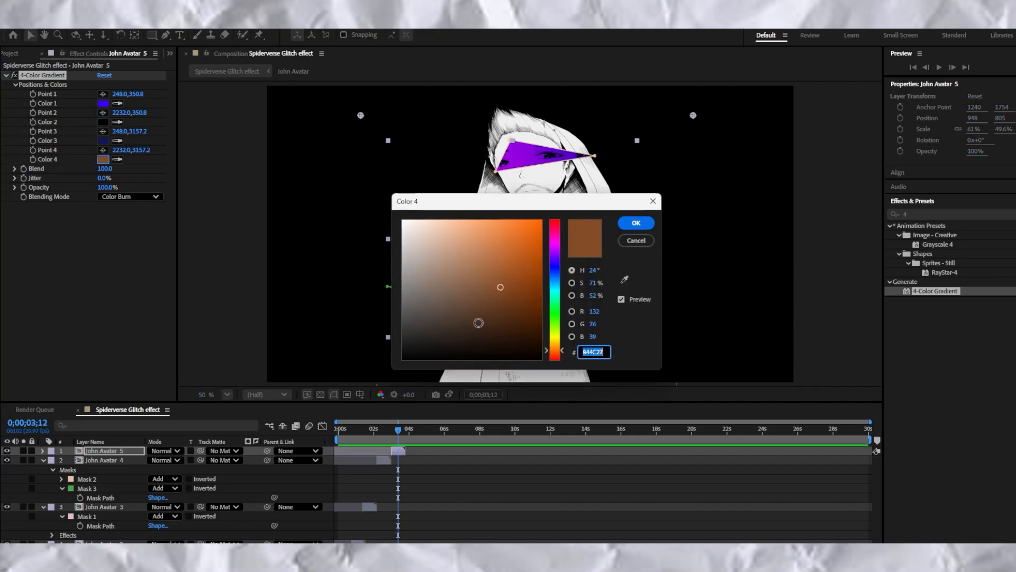
left_click(402, 291)
left_click(637, 227)
Play the glitch animation from the start of the composition up to the newest clip.
left_click(338, 435)
key("space")
left_click(404, 430)
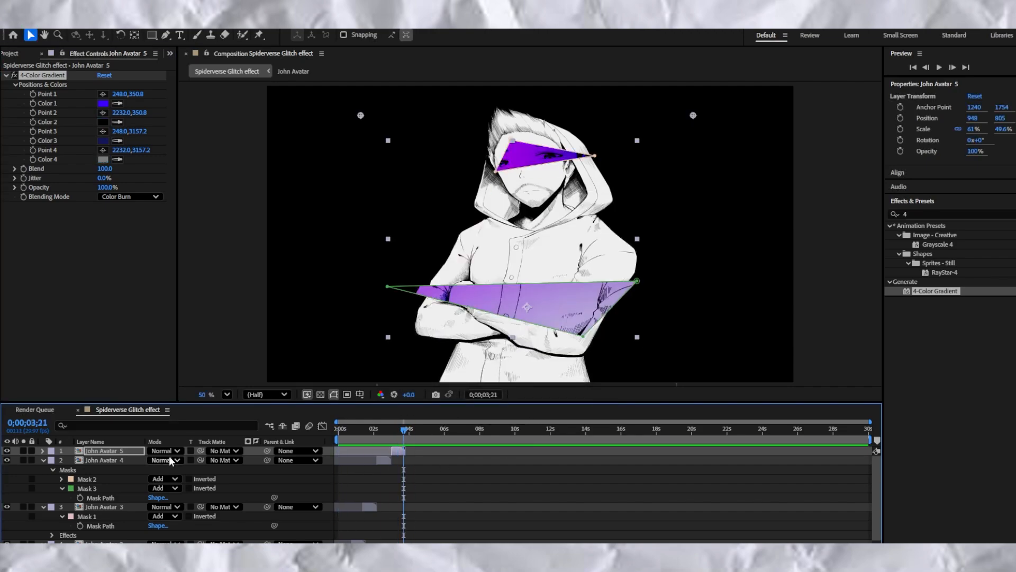
Double the gradient on the topmost layer, duplicate that layer and place the copy directly after it in time.
key("ctrl+d")
left_click(113, 450)
key("ctrl+d")
left_click_drag(398, 451, 411, 451)
left_click(410, 429)
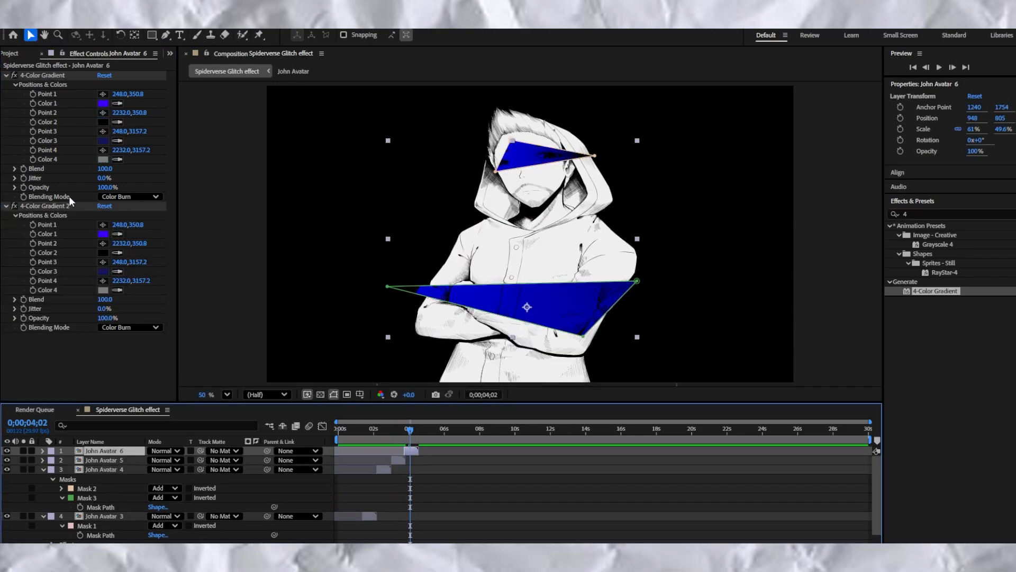
Delete the copy's second gradient and move its eye mask down over the mouth.
left_click(51, 206)
key("Delete")
left_click(115, 451)
key("m")
left_click(91, 461)
left_click_drag(594, 155, 594, 194)
Draw an extra mask on the chest and pull the arm mask's outer corner down to the jacket hem.
left_click(165, 35)
left_click(543, 235)
left_click(580, 271)
left_click(558, 280)
left_click(506, 274)
left_click(543, 235)
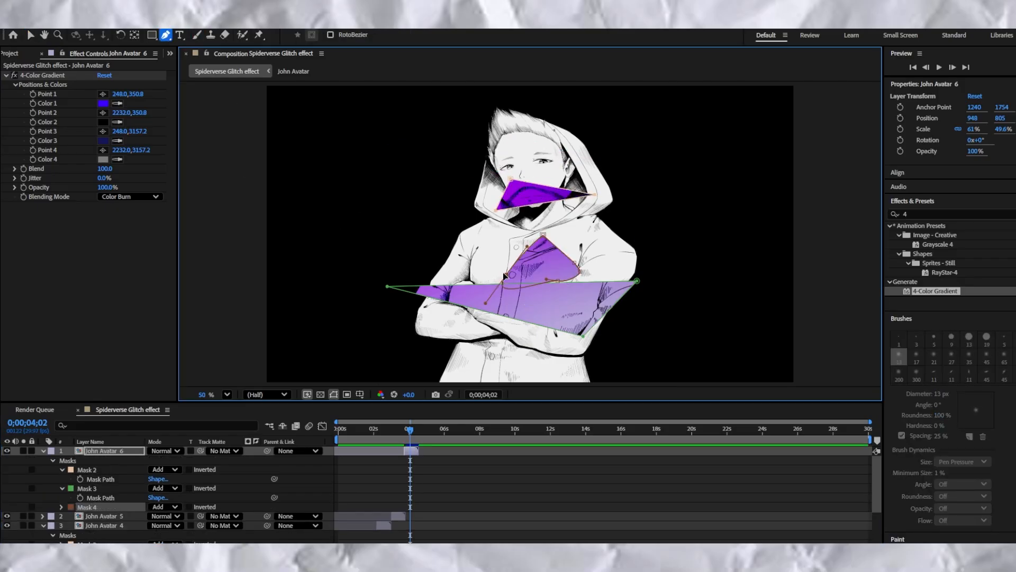
left_click_drag(387, 287, 446, 383)
Change Color 1 of this layer's gradient to yellow-green and Color 3 to bright green.
left_click(104, 103)
left_click(555, 333)
left_click(635, 223)
left_click(103, 141)
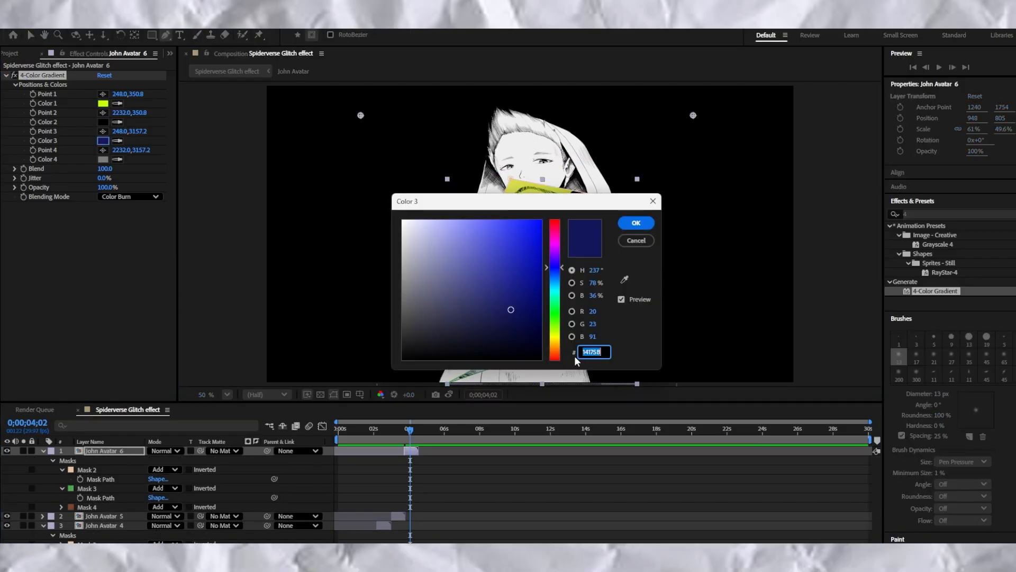
left_click(556, 312)
left_click(635, 223)
Change Color 2 of the gradient to red and Color 4 to lime green 54FF00.
left_click(103, 122)
left_click(636, 222)
left_click(103, 160)
left_click(538, 277)
left_click(637, 223)
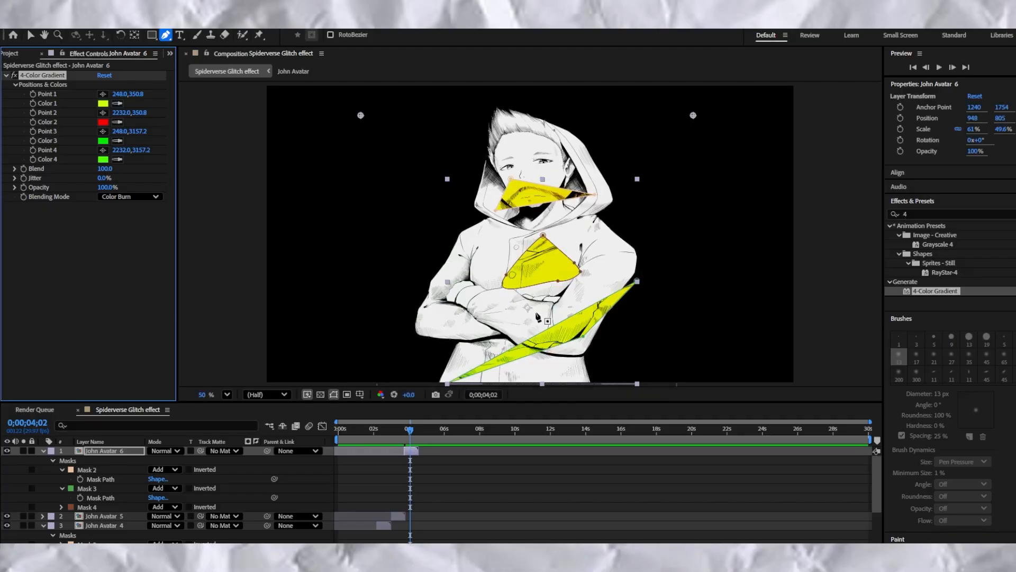
Double the yellow-green layer's gradient, duplicate the layer and shift the copy to follow directly after it.
key("ctrl+d")
left_click(97, 452)
key("ctrl+d")
left_click_drag(411, 452, 426, 431)
Delete the arm and chest masks and the second gradient from the new copy, keeping the mouth mask.
key("m")
left_click(88, 478)
left_click(91, 494, "shift")
key("Delete")
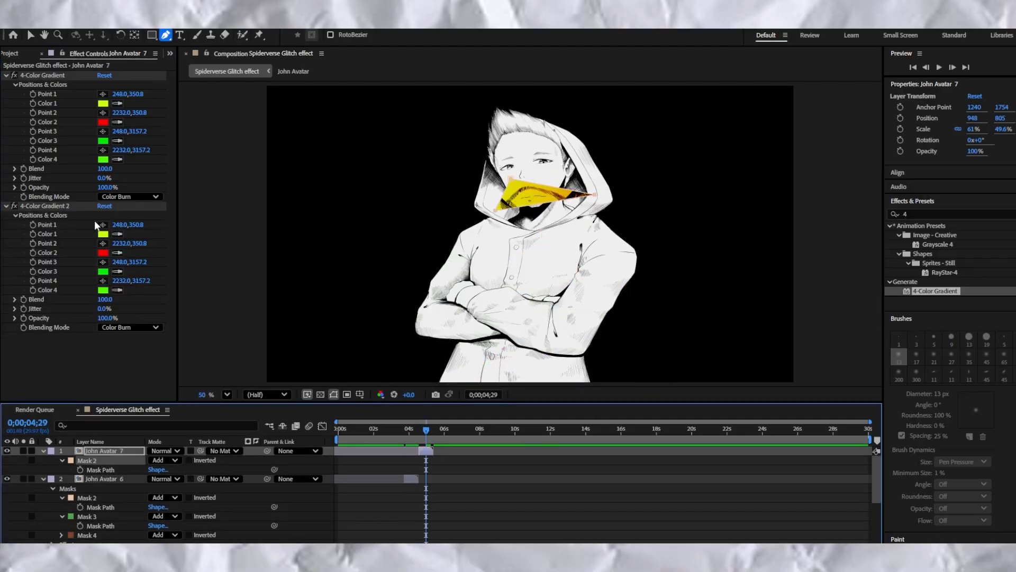
left_click(46, 206)
key("Delete")
Set Color 1 of the copy's gradient to dark grey 404040 and Color 2 to cyan.
left_click(104, 103)
left_click(404, 324)
left_click(635, 222)
left_click(103, 122)
left_click(555, 286)
left_click(635, 223)
Change Color 4 of the copy's gradient to yellow.
left_click(103, 159)
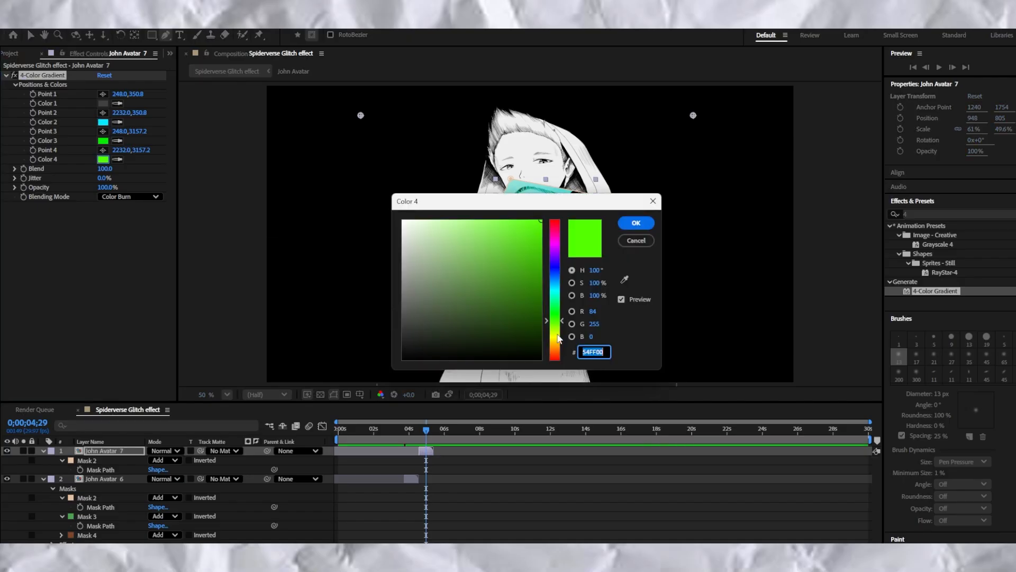
left_click(555, 334)
left_click(635, 222)
Draw a small four-point mask around the avatar's eye on the cyan layer.
left_click(511, 172)
left_click(493, 153)
left_click(519, 151)
left_click(520, 167)
left_click(511, 172)
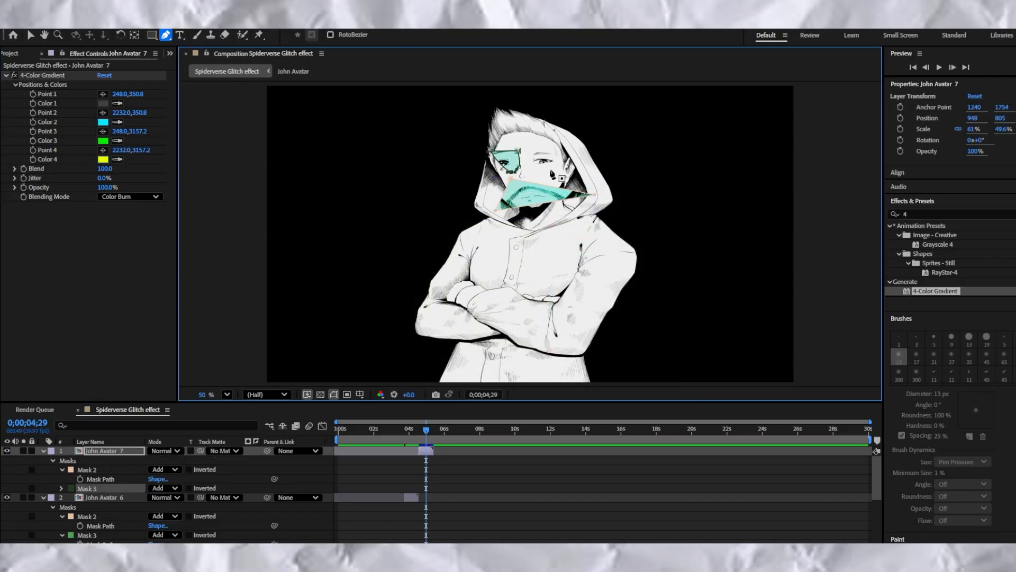
Duplicate the cyan layer, shift the copy directly after it in time and show the copy's masks.
left_click(89, 451)
key("ctrl+d")
left_click_drag(426, 451, 442, 431)
key("m")
Duplicate the gradient on the newest layer and change Color 1 of the first gradient to pure blue.
left_click(42, 75)
key("ctrl+d")
left_click(104, 103)
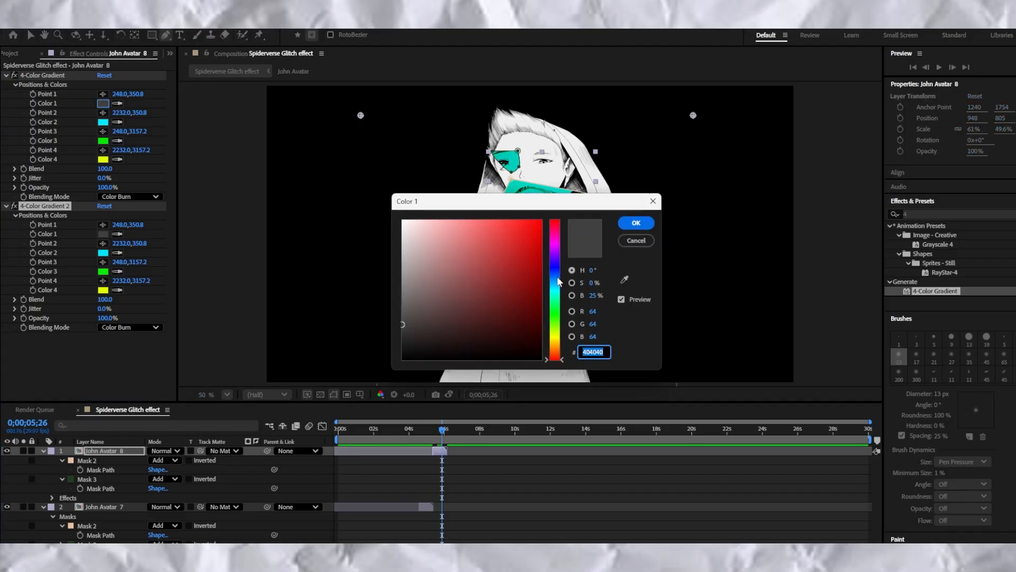
left_click(555, 264)
left_click(541, 221)
left_click(635, 222)
Change Color 2 of the first gradient to orange and Color 3 to amber.
left_click(104, 122)
left_click(555, 347)
key("Return")
left_click(103, 141)
left_click(555, 344)
key("Return")
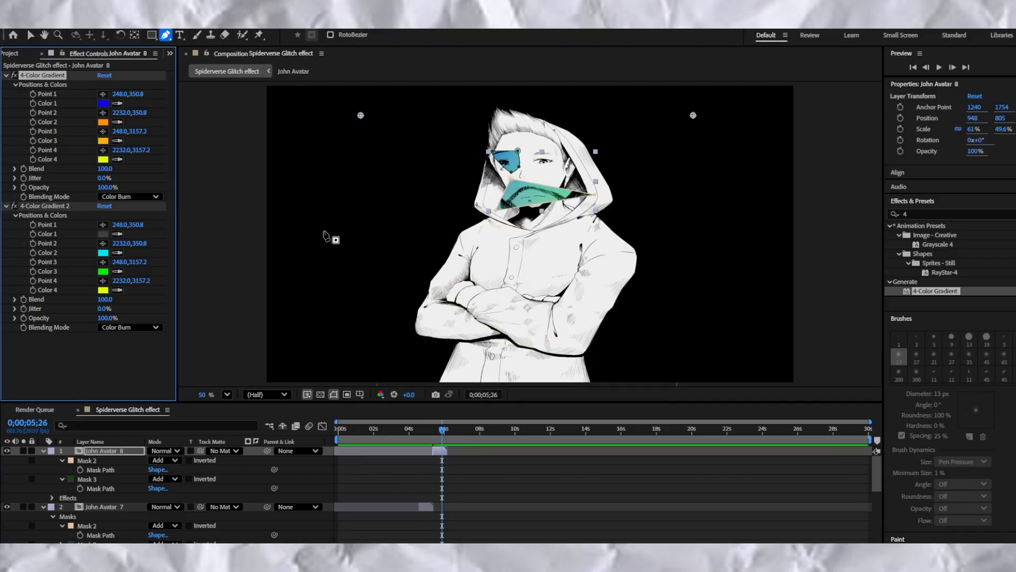
Change Color 4 of the first gradient to dark brown.
left_click(103, 159)
left_click(533, 316)
key("Return")
Replace the second gradient with a duplicate of the recolored first gradient.
left_click(47, 206)
key("Delete")
left_click(42, 75)
key("ctrl+d")
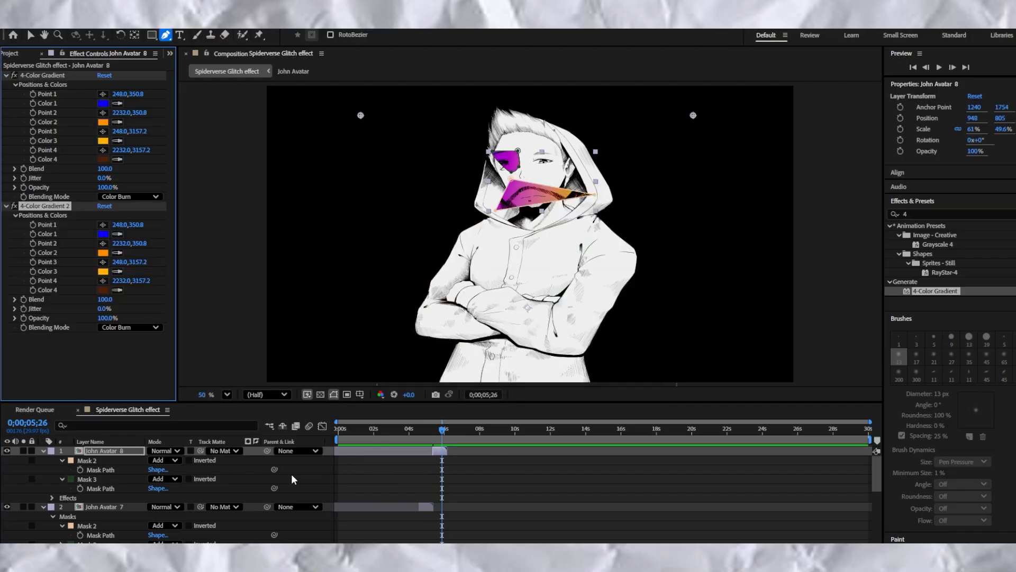
Delete the mouth mask and draw a new four-point mask across the hair and hood edge.
left_click(93, 460)
key("Delete")
left_click(495, 107)
left_click(480, 133)
left_click(554, 136)
left_click(589, 145)
left_click(494, 108)
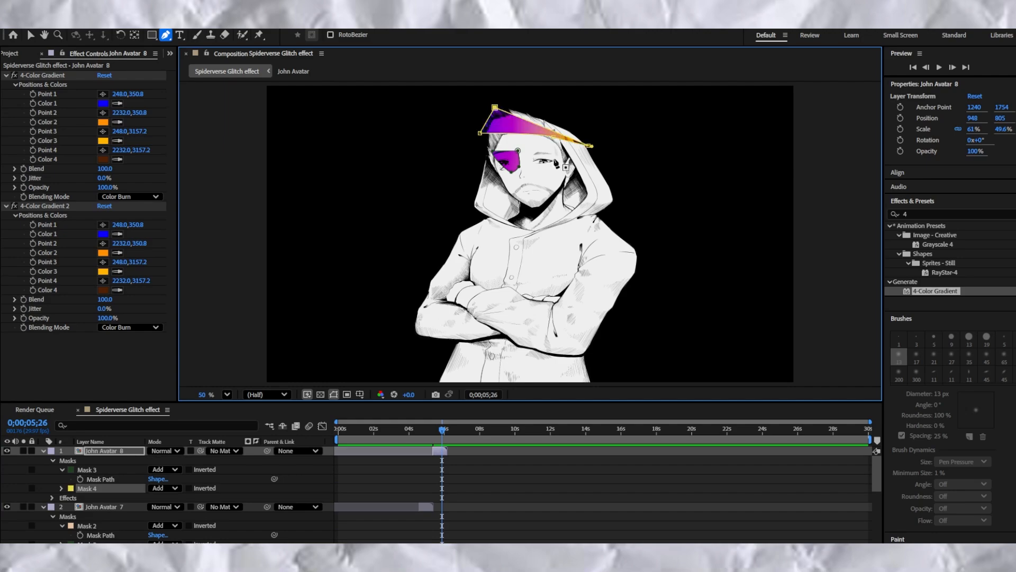
left_click(420, 332)
left_click(474, 240)
left_click(526, 301)
left_click(443, 340)
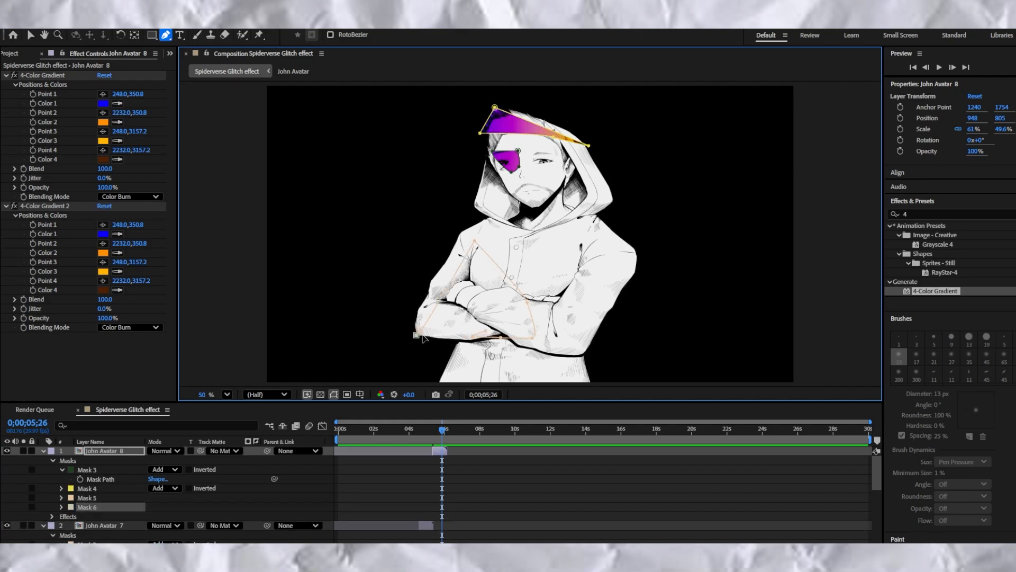
left_click(447, 336)
left_click(93, 503, "shift")
key("Delete")
Collapse the expanded layers and scrub through the glitch clips to 0;00;04;22 to review the effect.
mouse_move(441, 429)
left_mouse_down()
mouse_move(335, 432)
mouse_move(438, 432)
left_mouse_up()
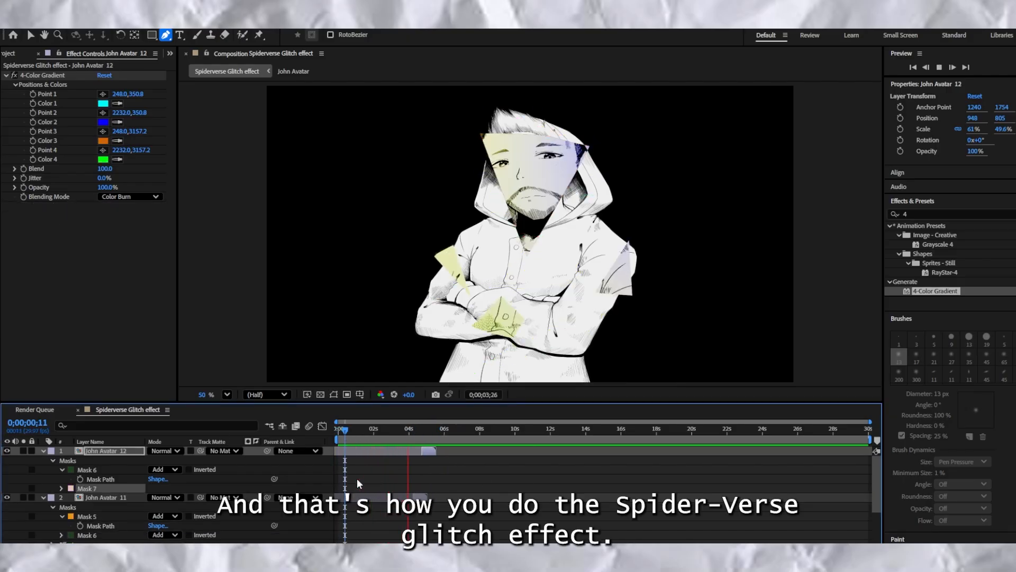
left_click(43, 450)
left_click(43, 459)
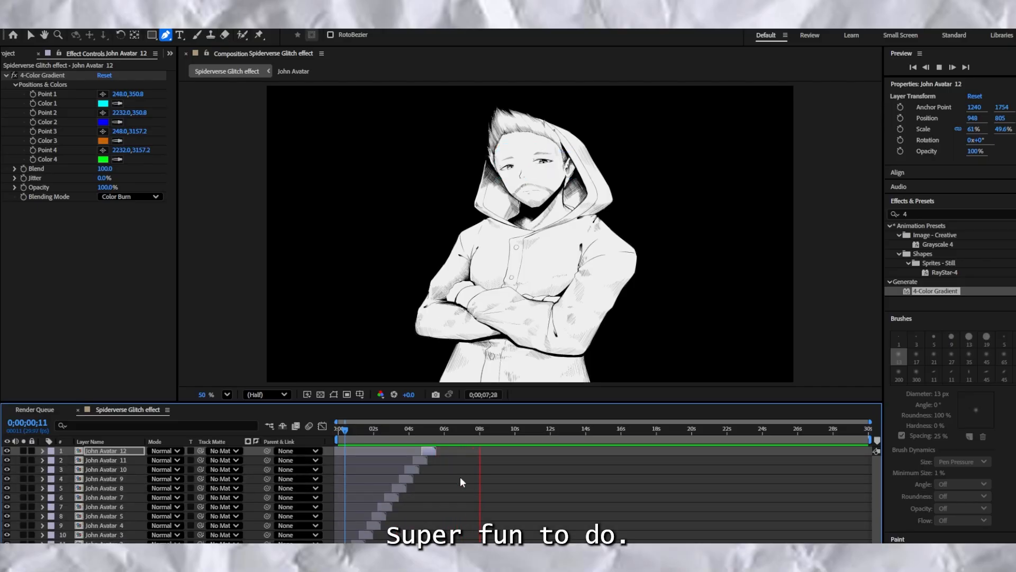
left_click_drag(403, 430, 421, 446)
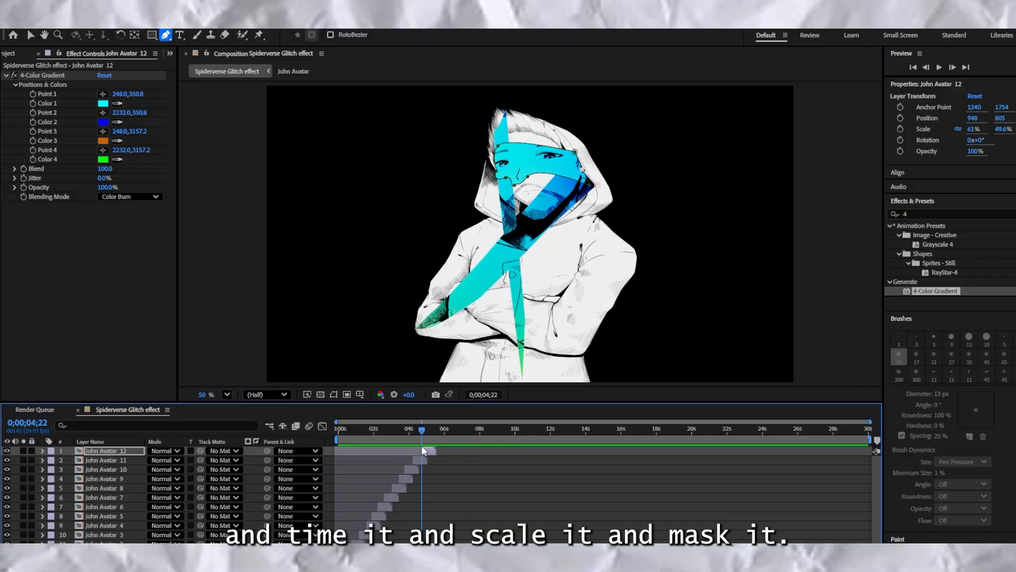